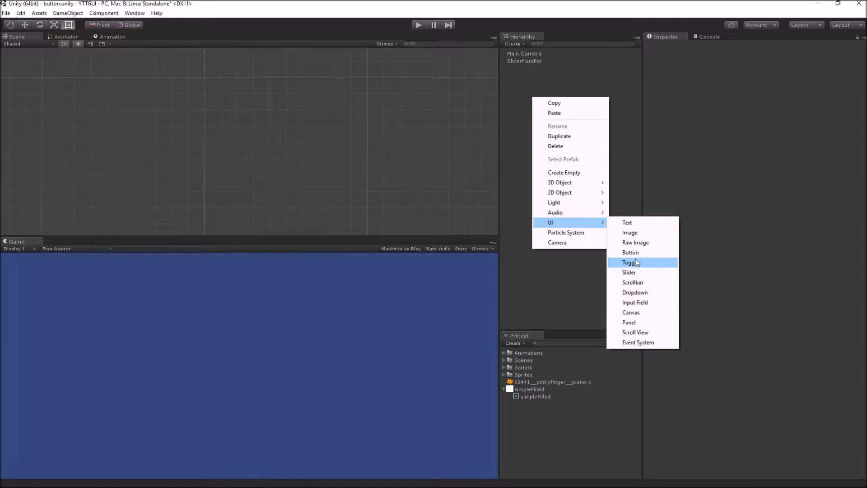
Add a UI Slider to the scene and frame it in the Scene view.
click(634, 272)
click(523, 83)
click(522, 77)
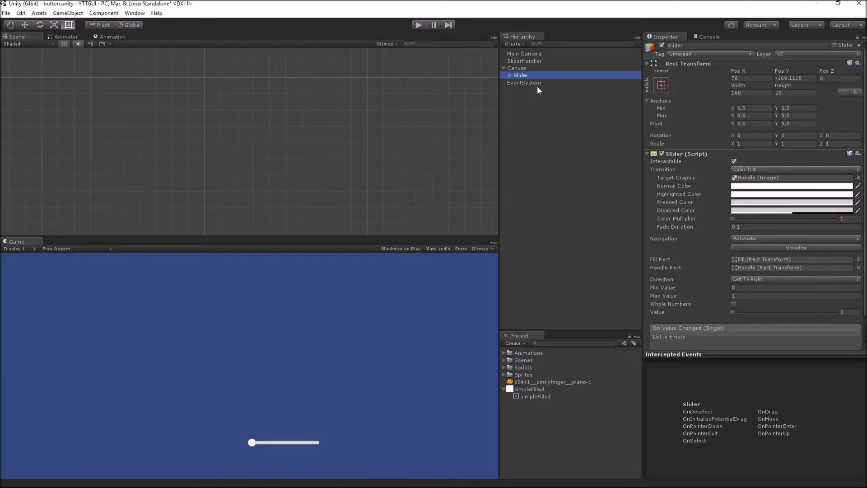
key(f)
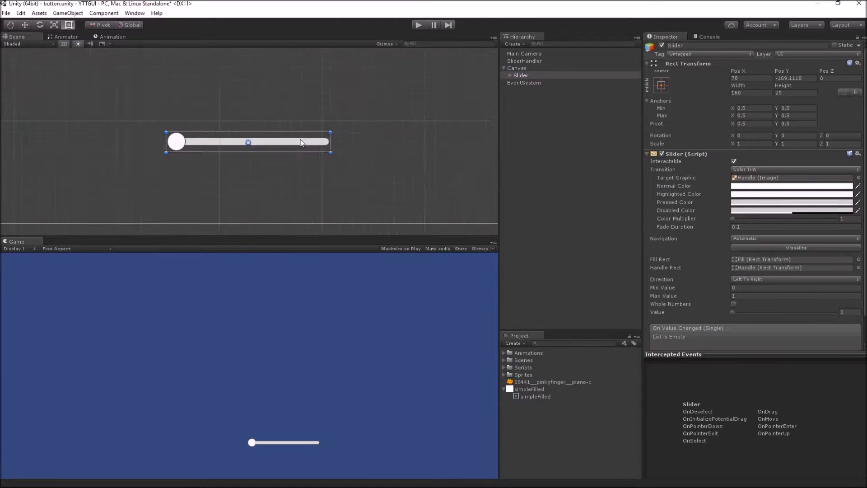
scroll(238, 106, up, 2)
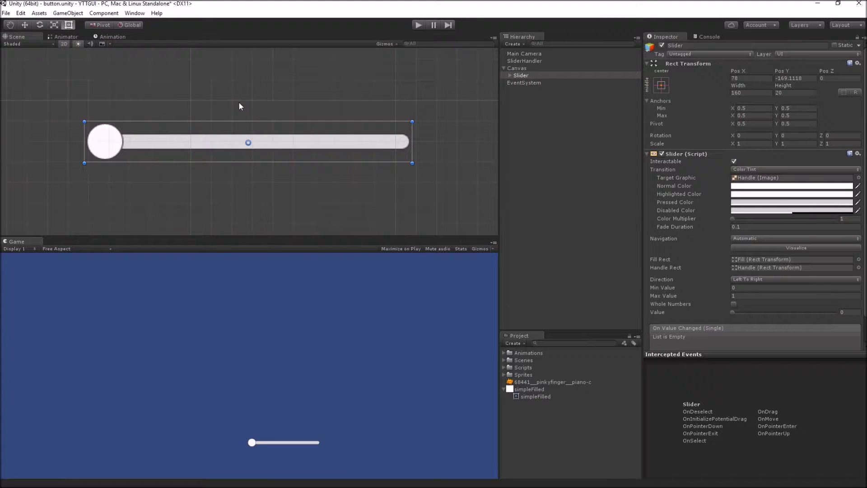
Run the scene, try the slider's handle in the Game view, and stop playing.
click(416, 25)
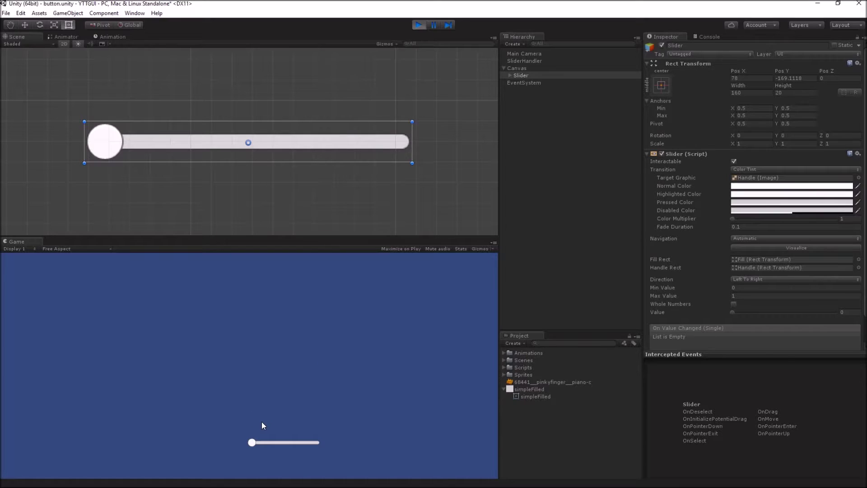
click(253, 442)
key(ctrl+p)
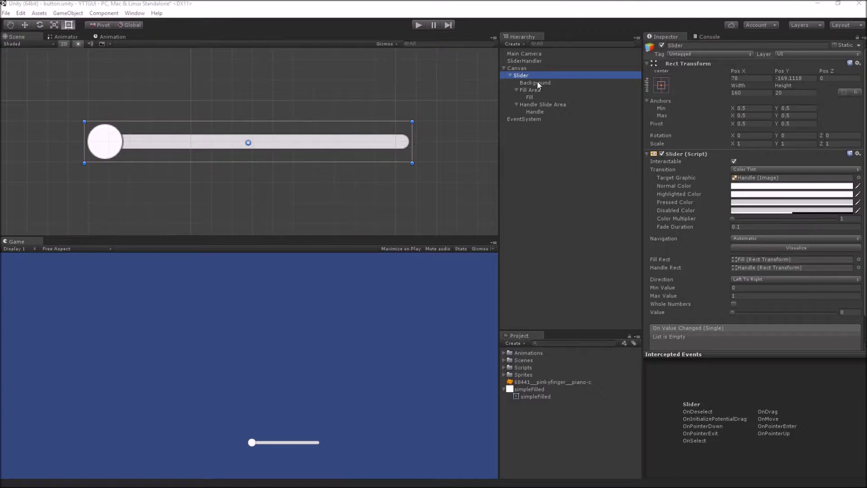
Colour the slider's Fill image red, run the scene, and slide the handle to roughly three quarters of the track.
click(530, 97)
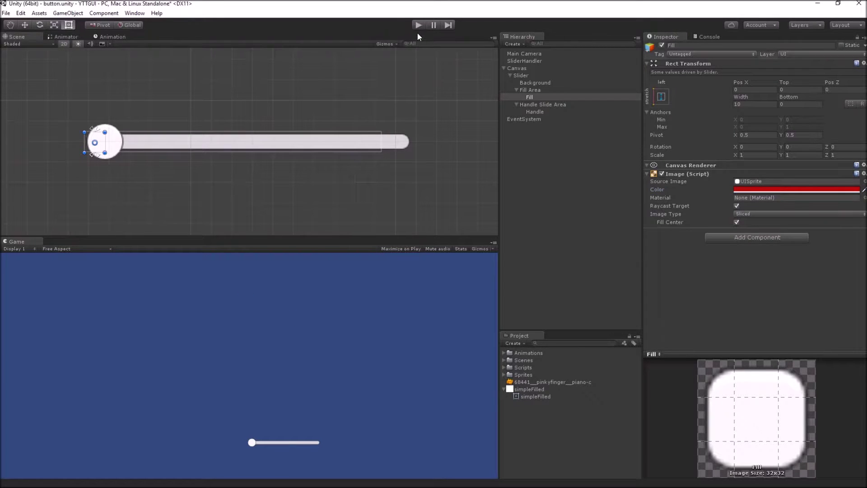
key(ctrl+p)
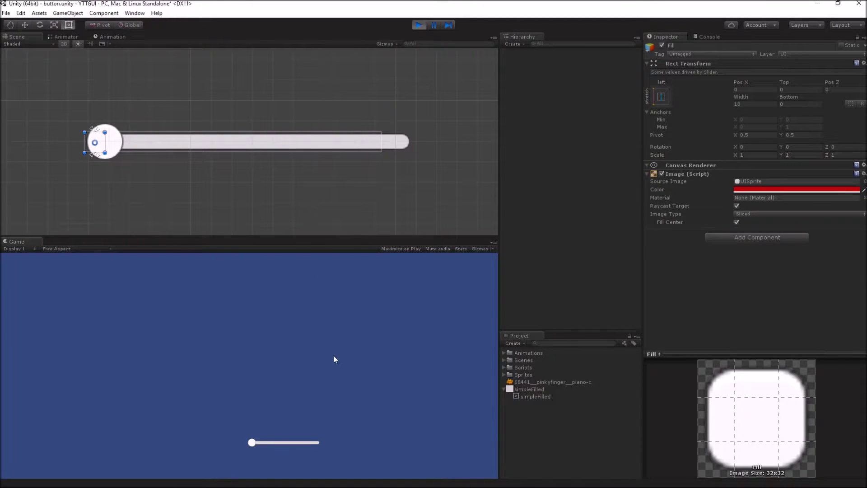
drag(251, 443, 297, 443)
Examine the image settings of the slider's Handle and Fill, and move the handle near the middle of the track.
click(535, 111)
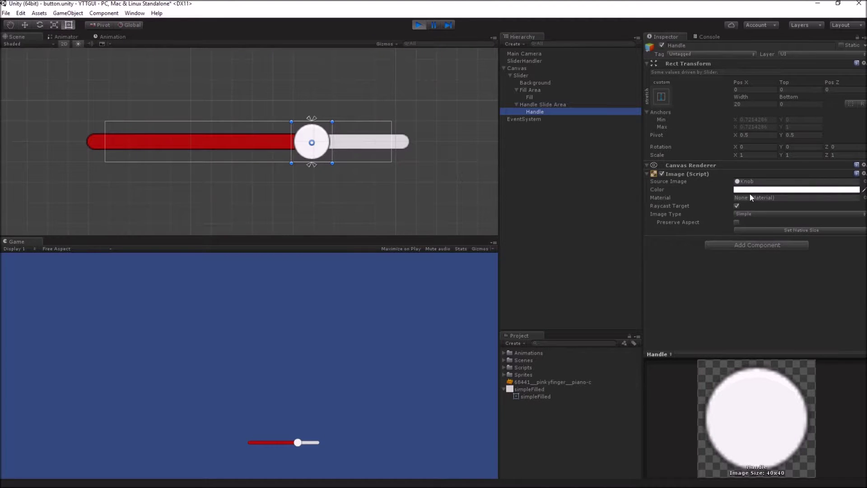
click(757, 182)
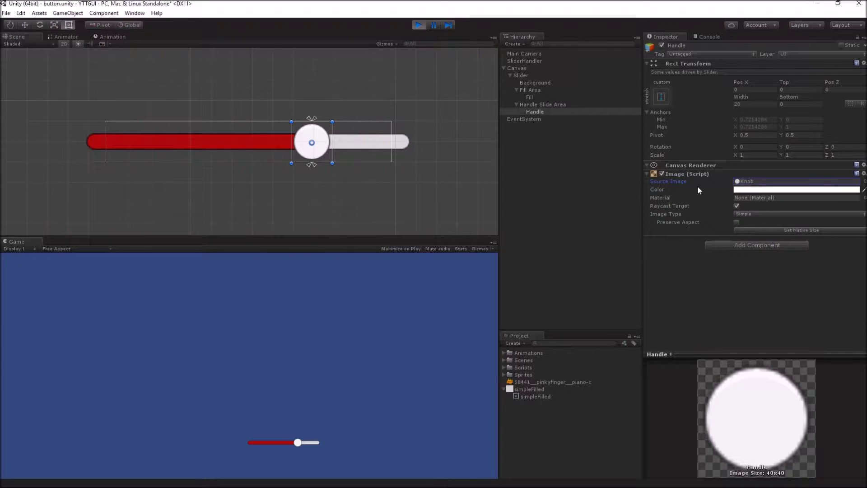
click(535, 111)
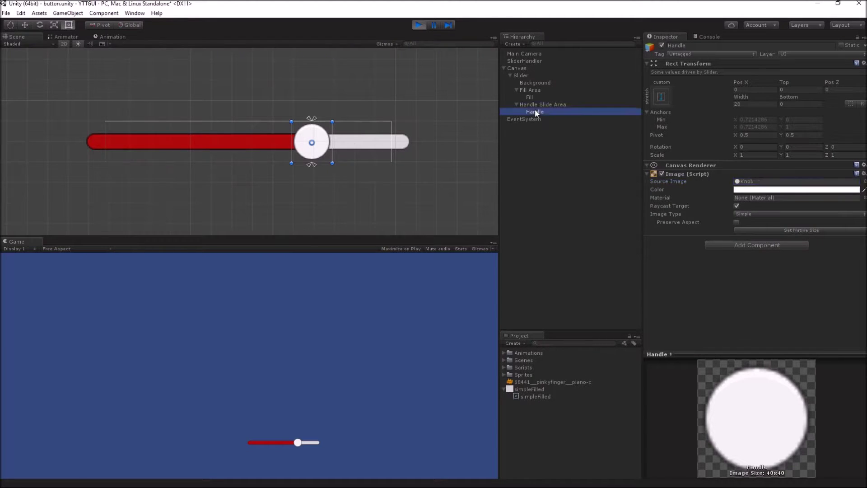
key(Up)
key(Up)
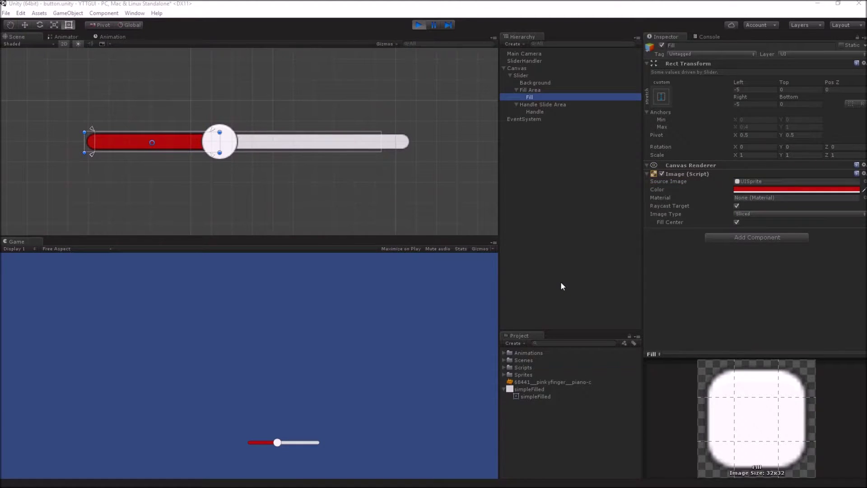
mouse_move(277, 444)
mouse_down()
mouse_move(296, 443)
mouse_move(283, 441)
mouse_up()
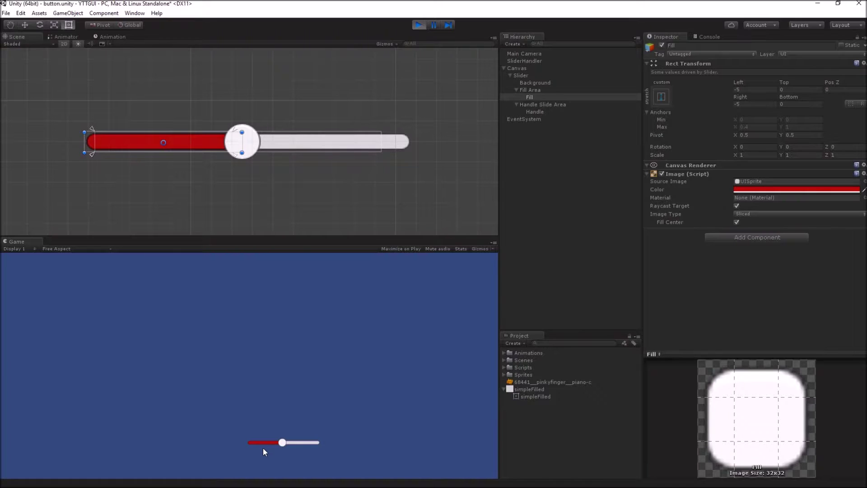
Examine the slider's Fill Area, Fill, Handle Slide Area, Handle and Background objects, plus the settings of its Slider component.
click(529, 91)
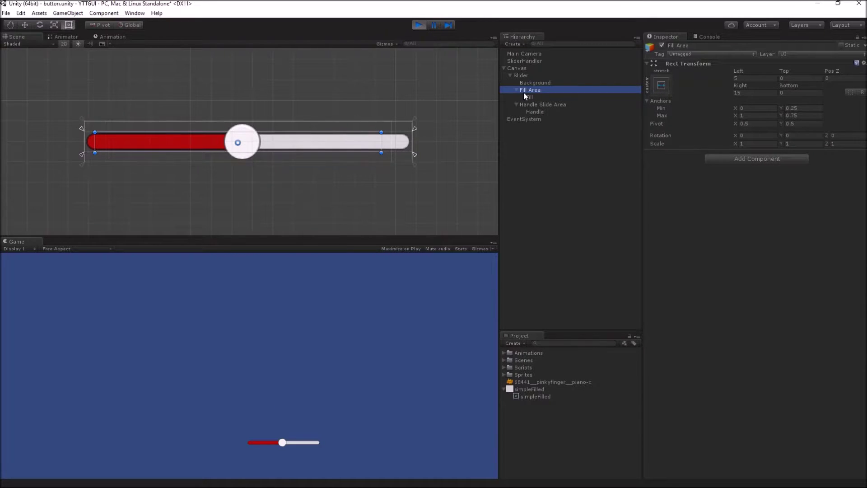
click(527, 98)
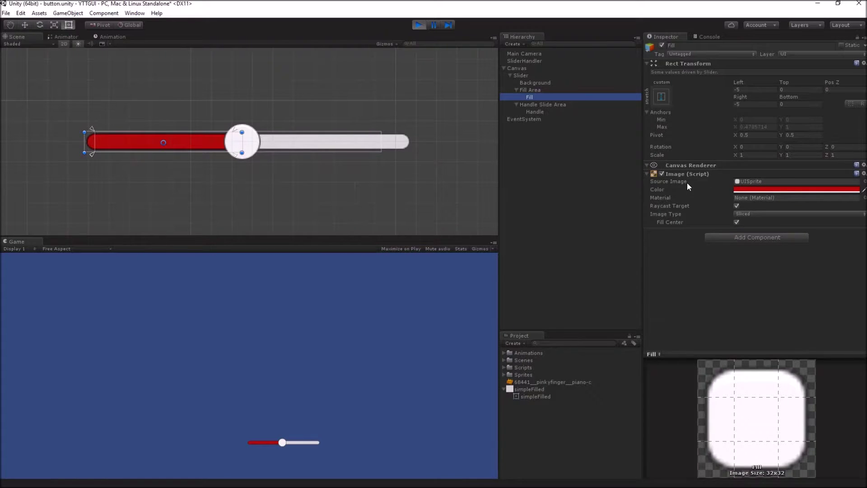
click(531, 91)
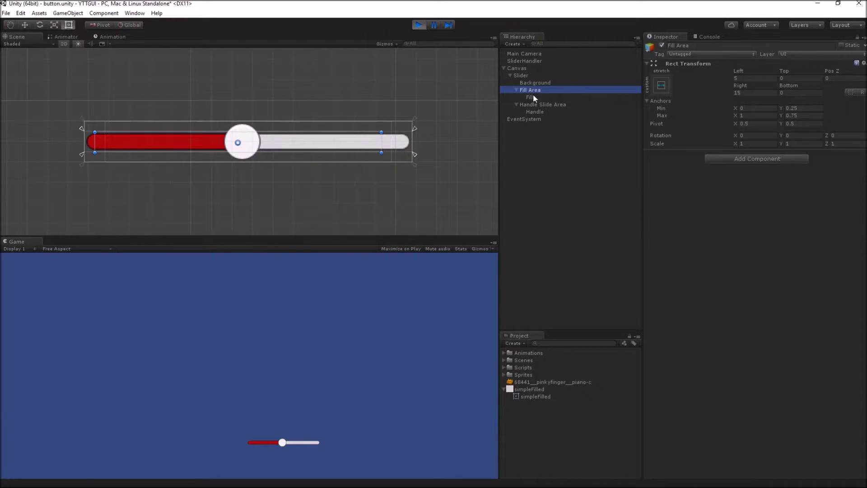
click(535, 98)
click(536, 92)
click(517, 90)
click(516, 89)
click(519, 102)
click(534, 98)
click(517, 104)
click(542, 112)
click(548, 84)
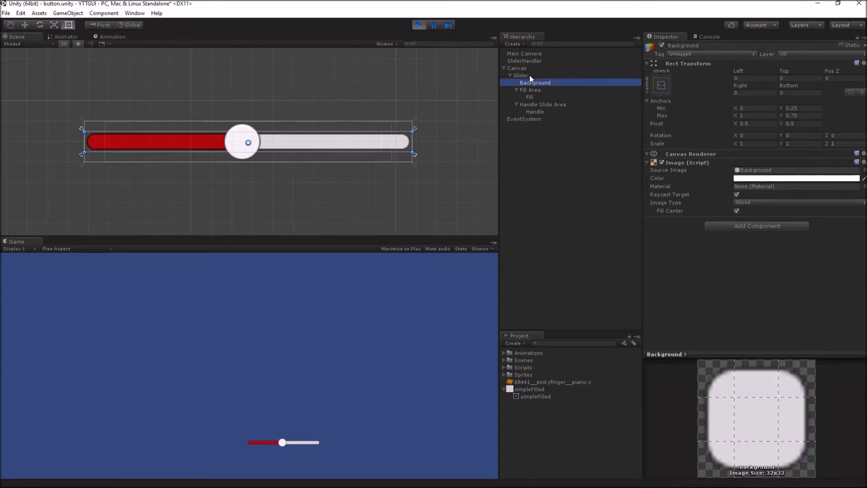
click(528, 76)
scroll(703, 191, down, 2)
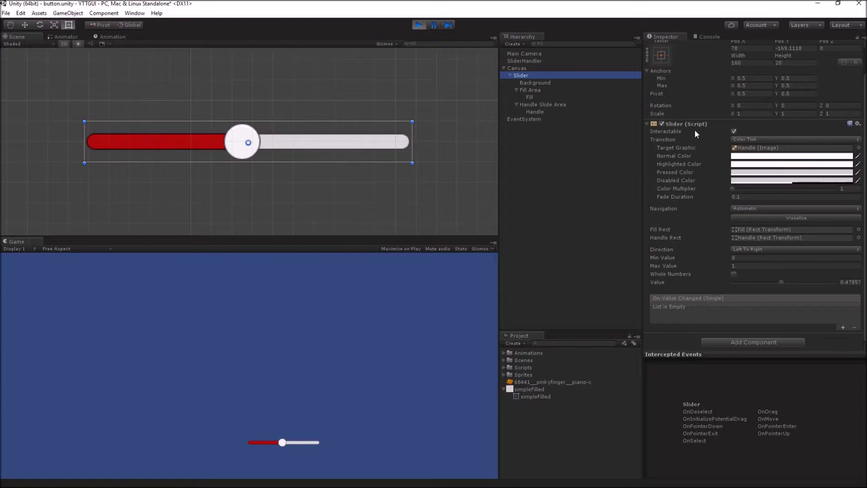
Select the Fill object and move the running slider's handle to its maximum to check how the fill stretches.
click(529, 98)
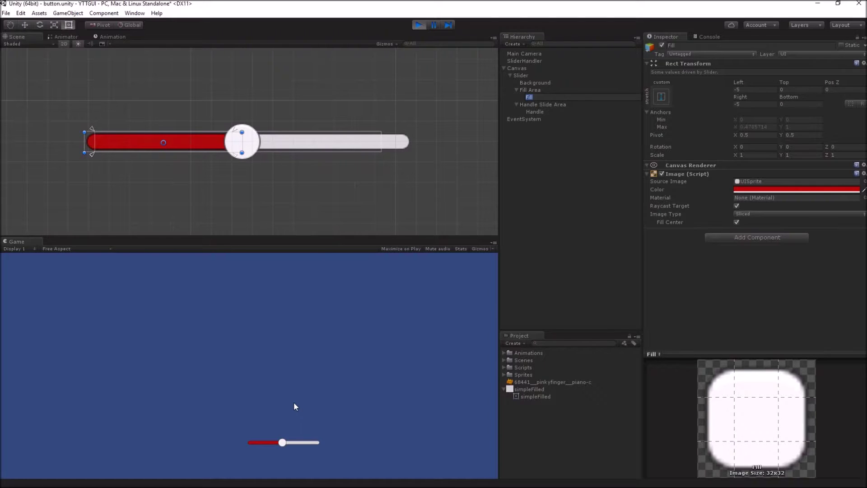
click(314, 443)
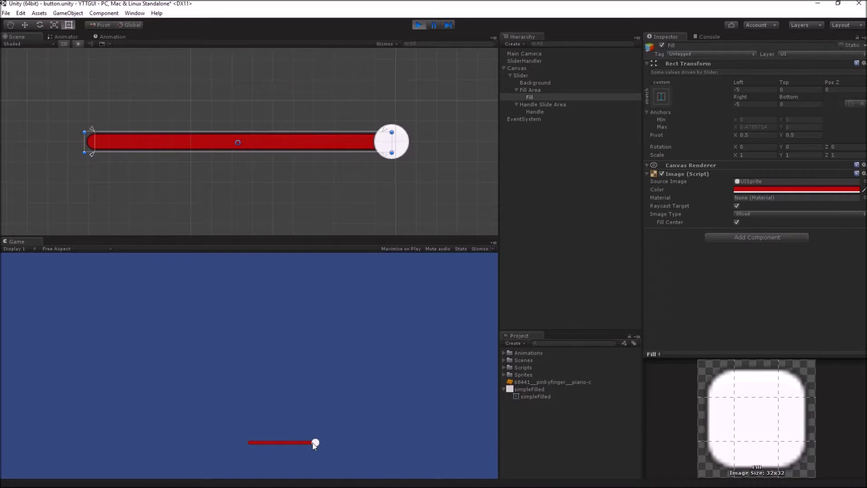
mouse_move(316, 444)
mouse_down()
mouse_move(276, 448)
mouse_move(322, 443)
mouse_up()
Compare the Handle and Fill objects with the Slider component's Fill Rect and Handle Rect references.
click(520, 76)
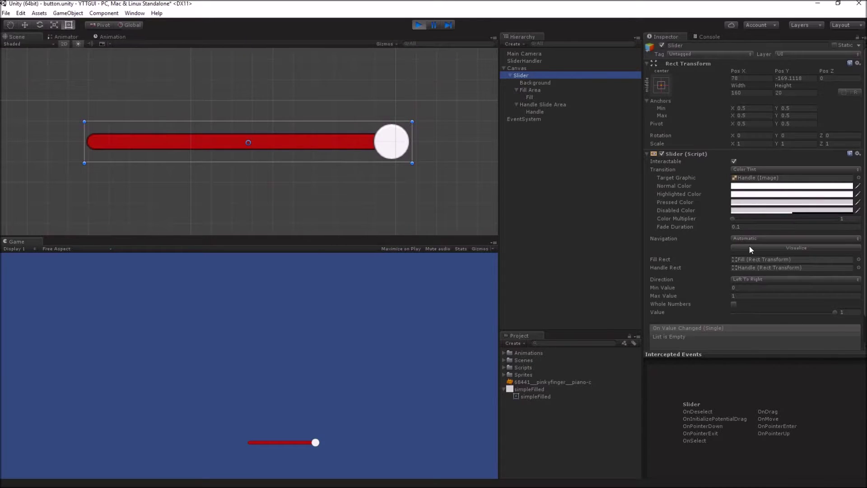
click(535, 105)
click(536, 111)
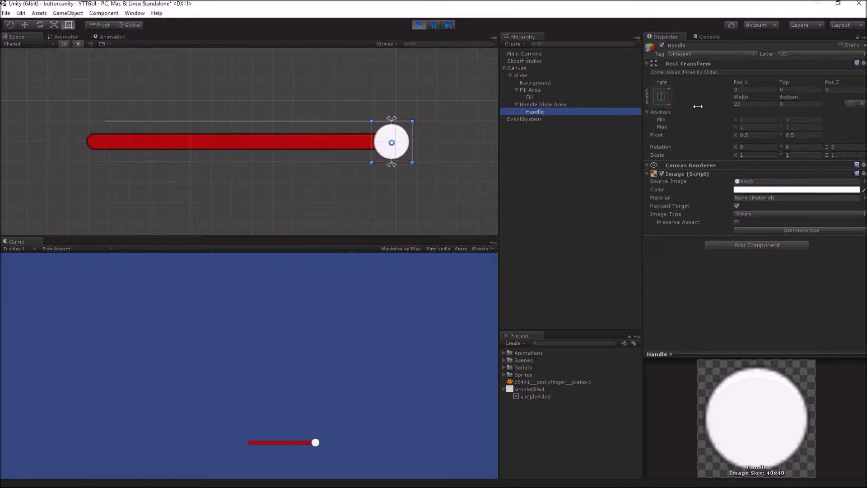
click(532, 97)
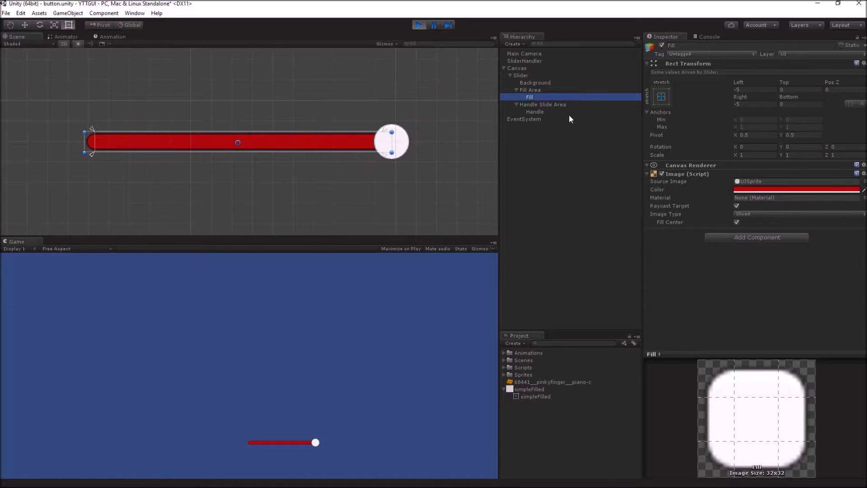
click(532, 76)
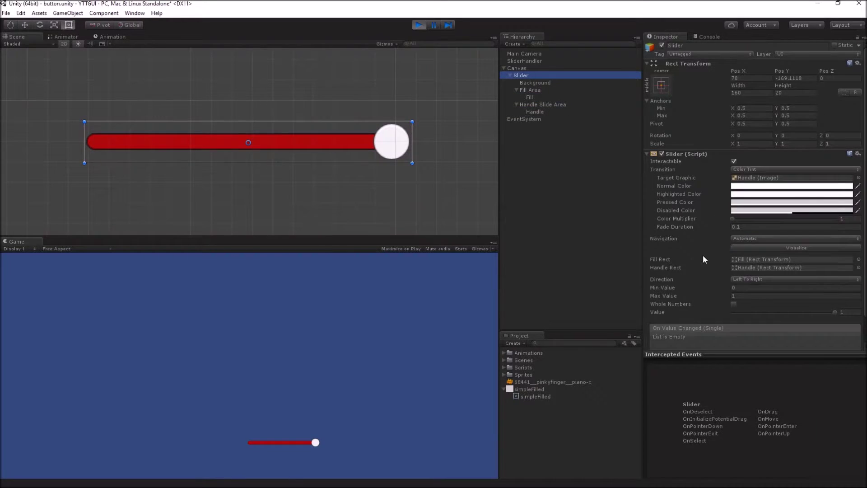
click(741, 260)
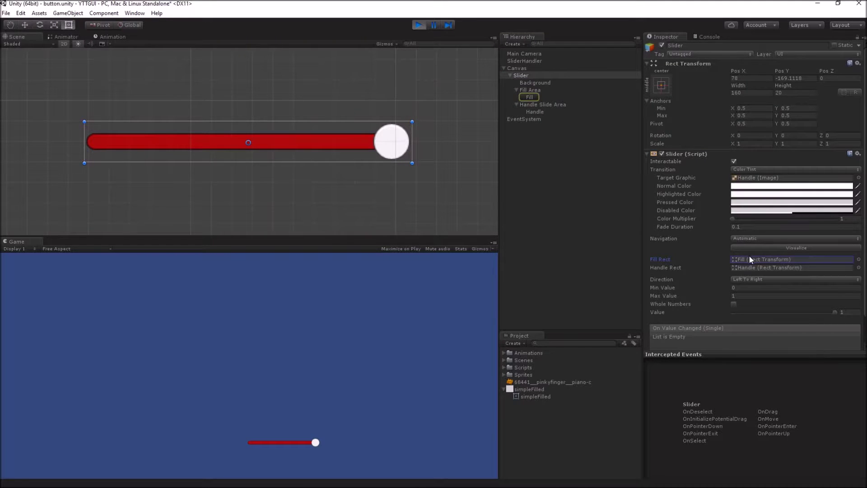
click(748, 268)
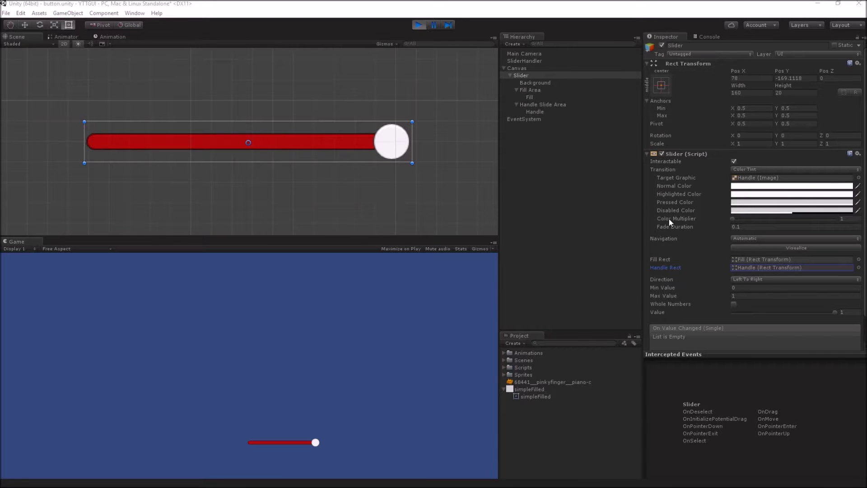
Try the Right To Left direction on the running slider, test its handle, and exit Play mode.
click(743, 280)
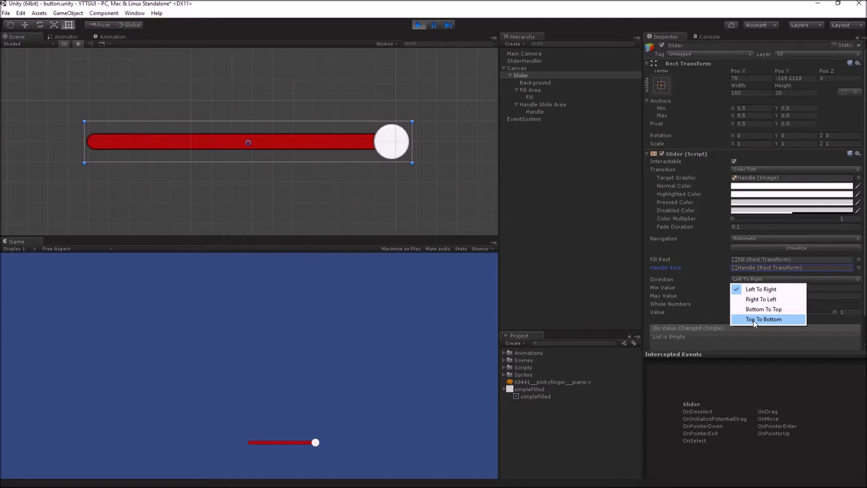
click(765, 299)
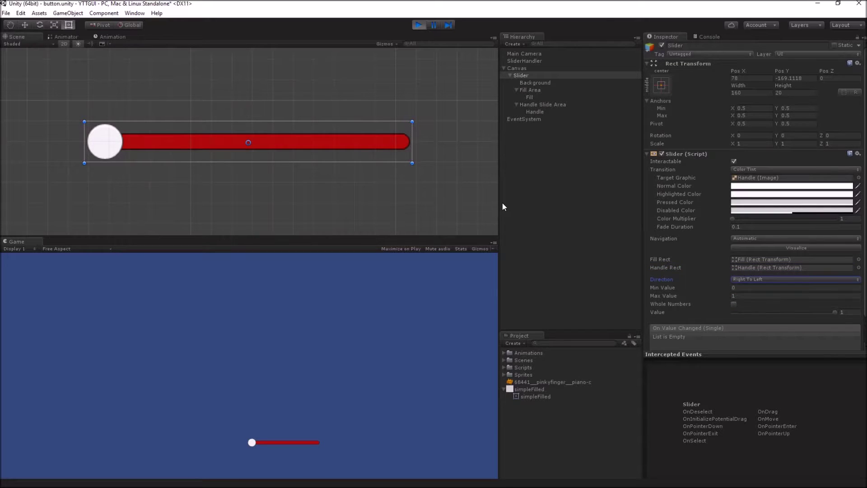
click(253, 444)
mouse_move(254, 443)
mouse_down()
mouse_move(318, 441)
mouse_move(256, 441)
mouse_up()
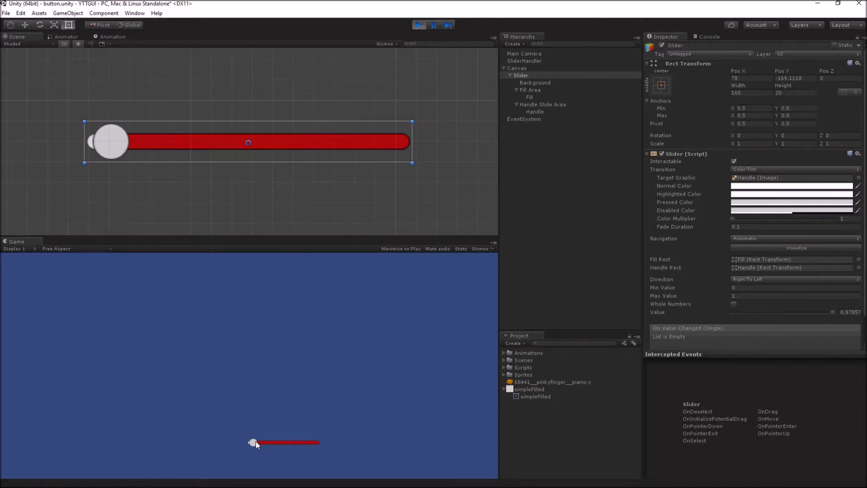
drag(256, 441, 254, 441)
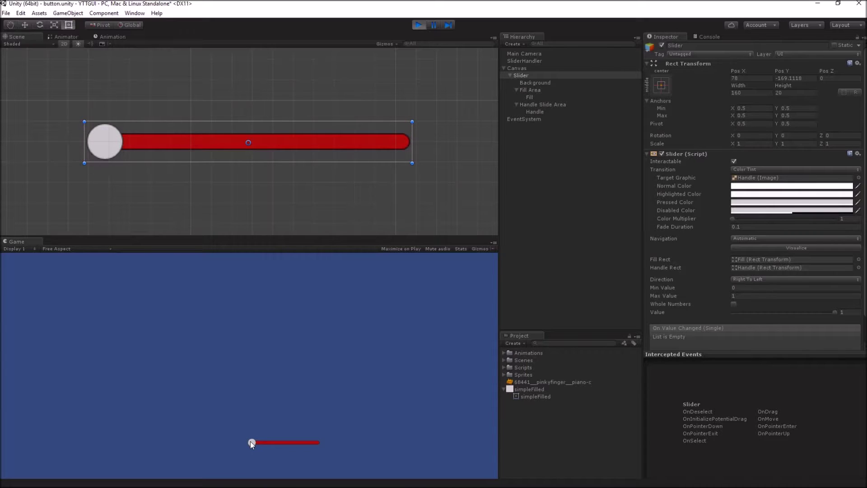
drag(251, 441, 256, 441)
click(747, 278)
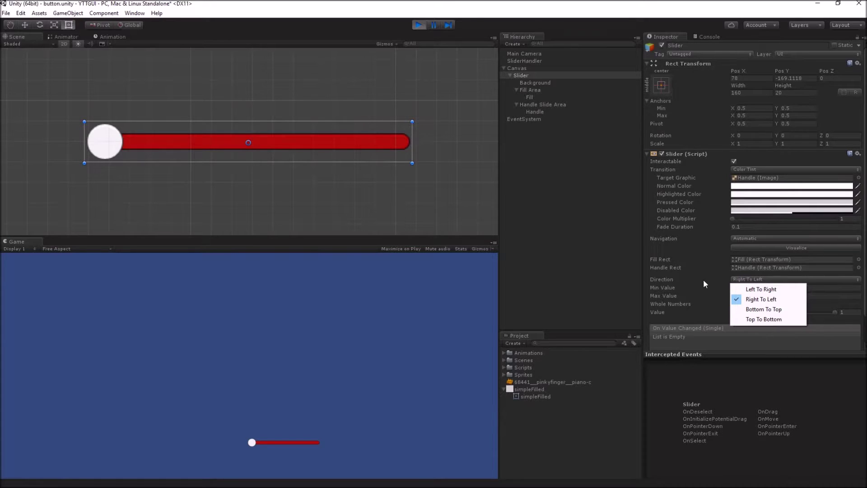
key(ctrl+p)
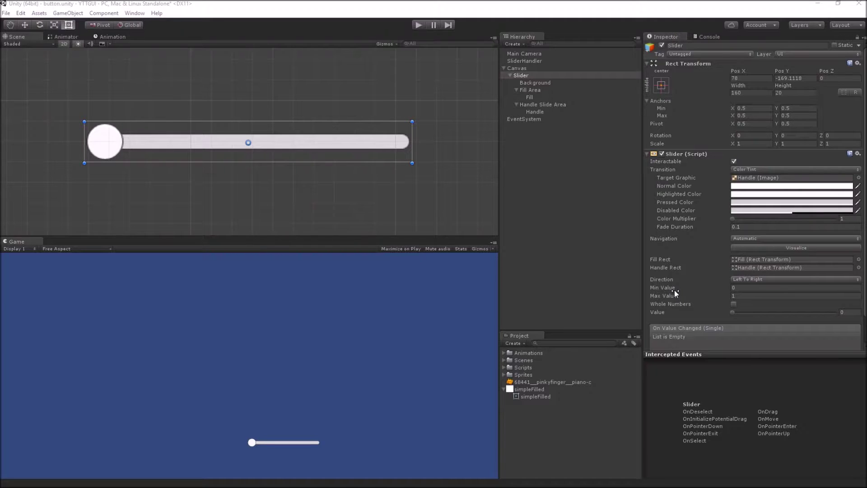
Deselect the slider, run the scene again, and slide the handle to about the middle of the track.
click(511, 136)
click(418, 25)
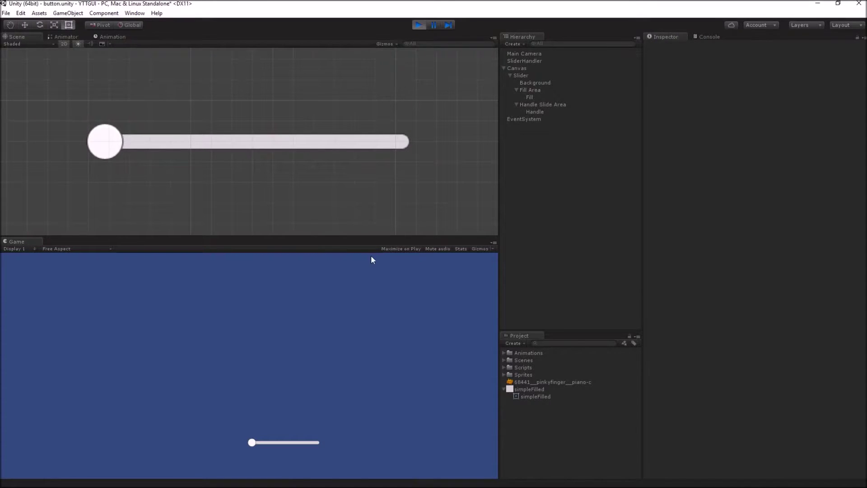
mouse_move(252, 442)
mouse_down()
mouse_move(273, 447)
mouse_move(237, 449)
mouse_up()
drag(252, 442, 285, 444)
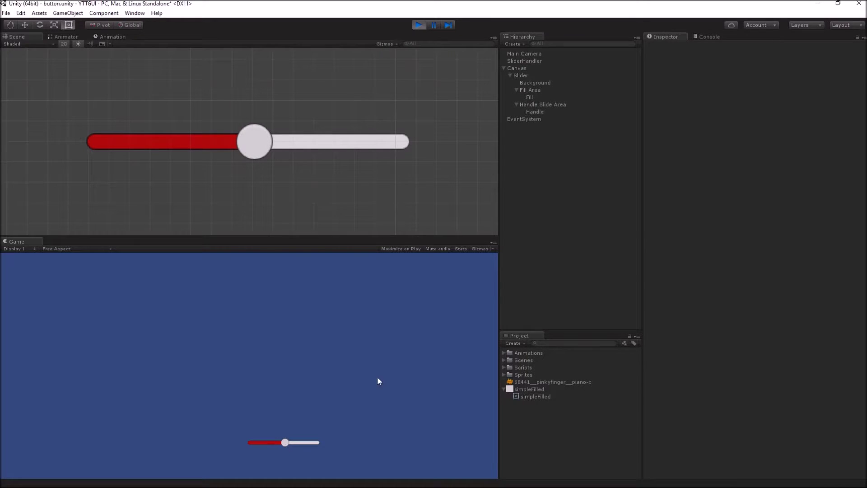
Set the running slider's Max Value to 5, enable Whole Numbers, and slide the handle to value 3 to test whole-number stepping.
click(521, 76)
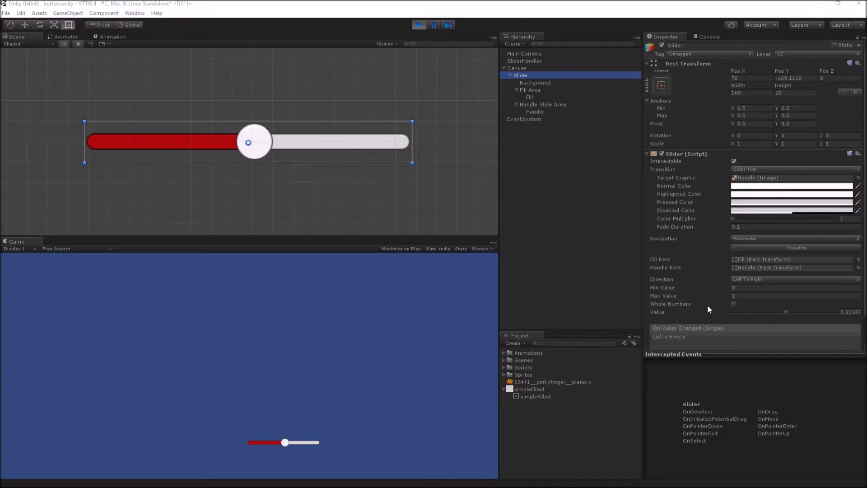
click(752, 285)
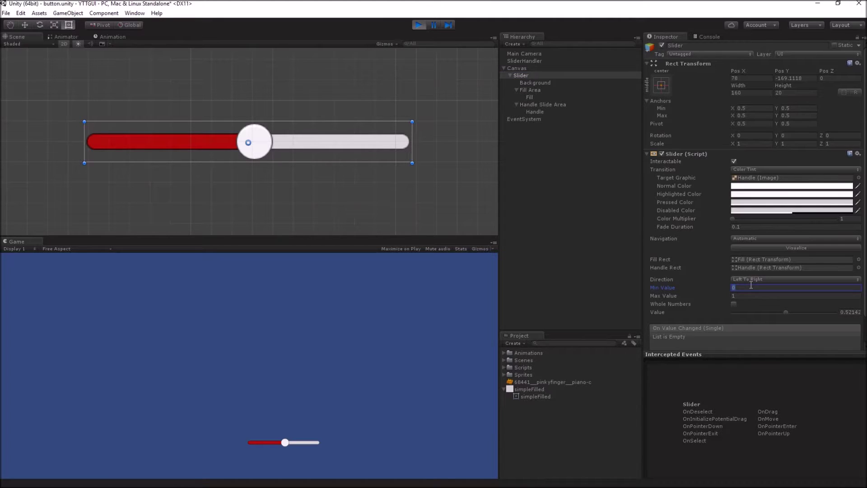
click(751, 295)
text(5)
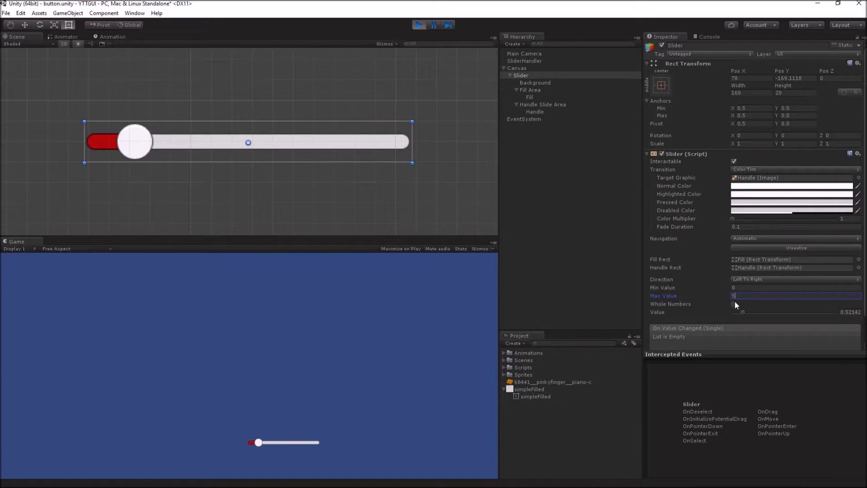
click(734, 304)
drag(262, 442, 291, 442)
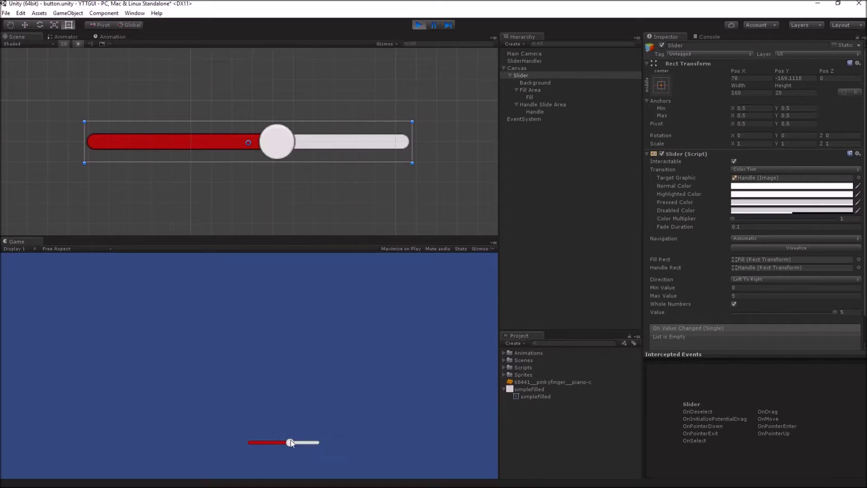
Disable Whole Numbers, nudge the running slider's handle to test fractional values, and examine the On Value Changed event list.
click(735, 304)
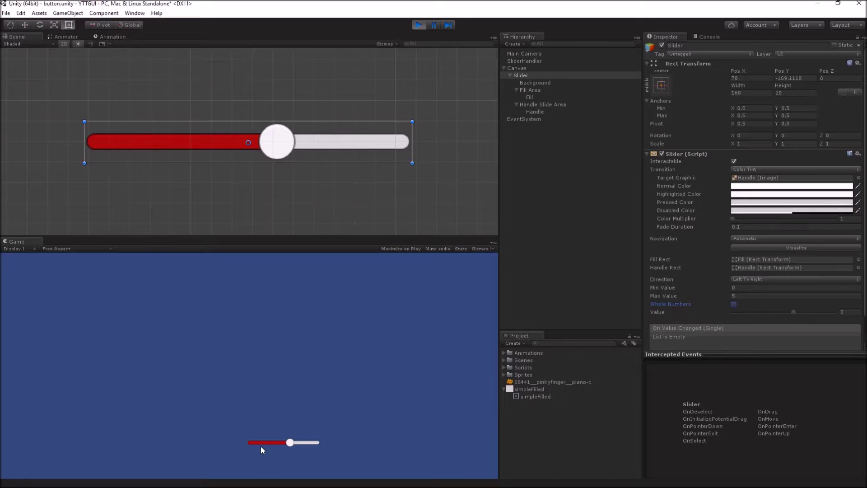
mouse_move(292, 444)
mouse_down()
mouse_move(260, 442)
mouse_move(305, 442)
mouse_move(289, 443)
mouse_up()
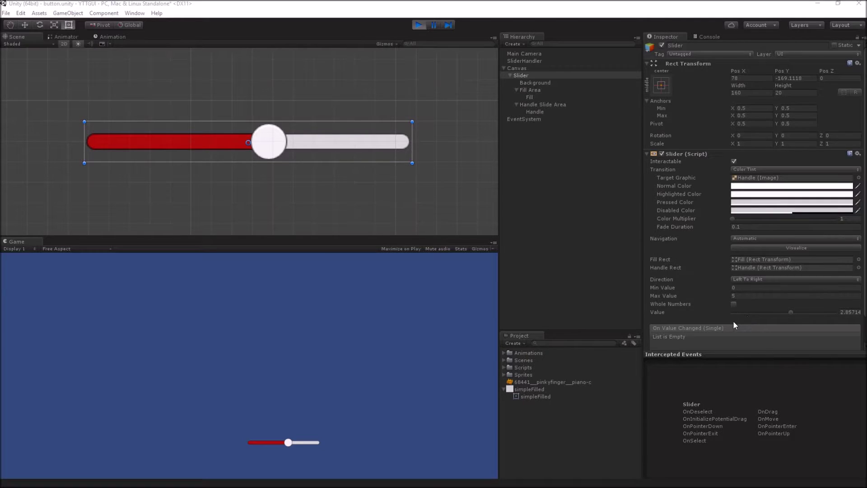
scroll(714, 307, down, 2)
scroll(686, 284, up, 2)
scroll(688, 281, down, 2)
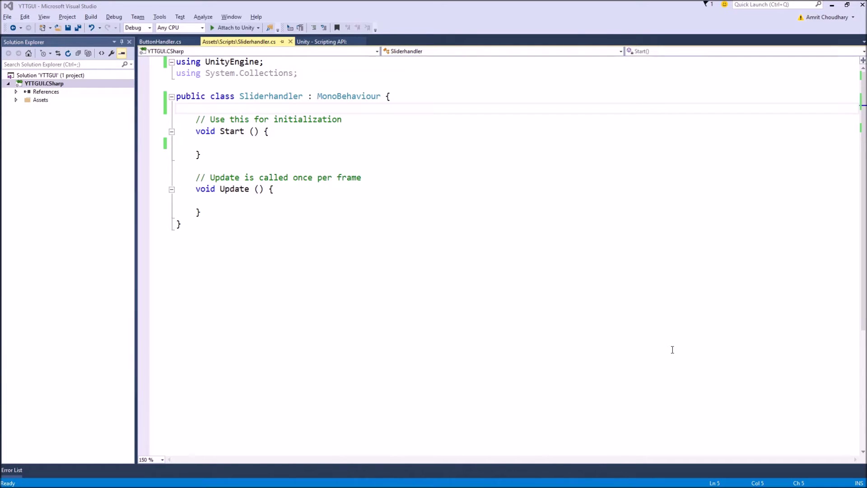
Add a public void method named GetSliderValue below Update in the Sliderhandler script in Visual Studio.
key(alt+Tab)
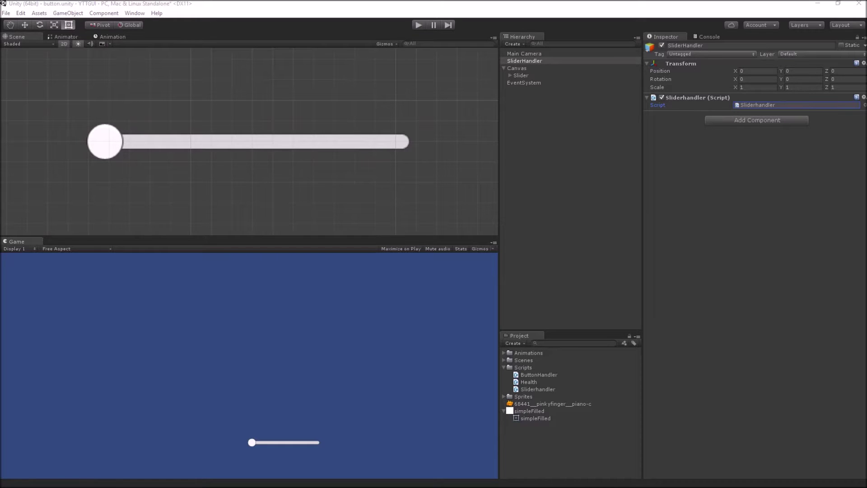
key(alt+Tab)
click(227, 214)
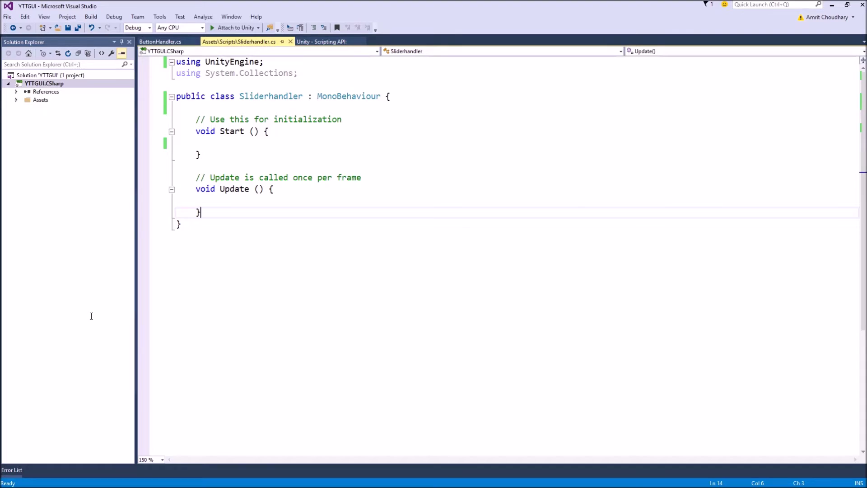
key(Return)
key(Return)
key(Return)
text(public void)
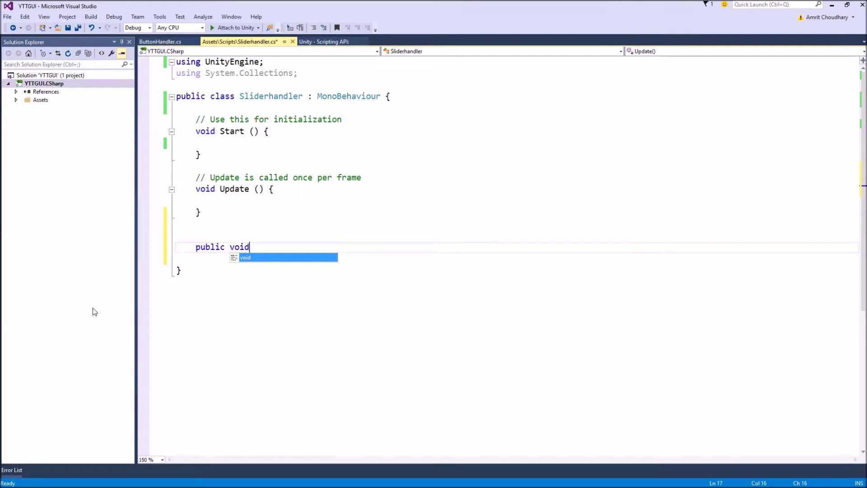
text( GetSlid)
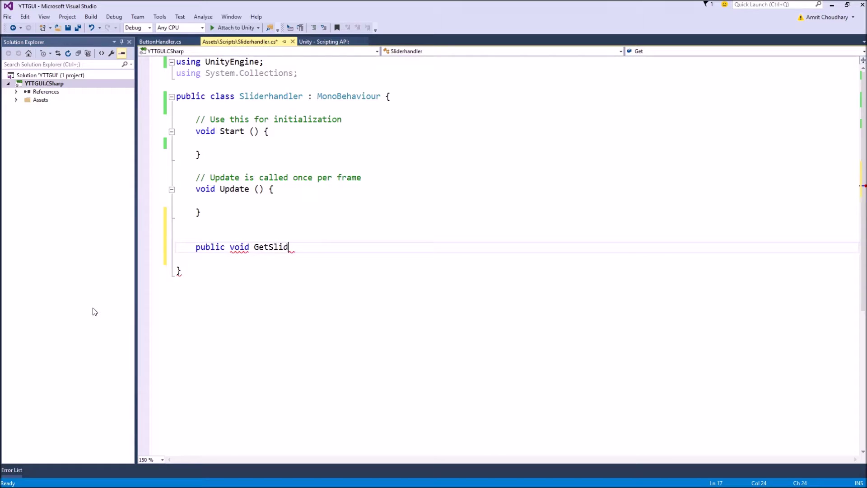
text(erValue())
Give GetSliderValue a float parameter named input, create its braced body, and save the script.
text(float )
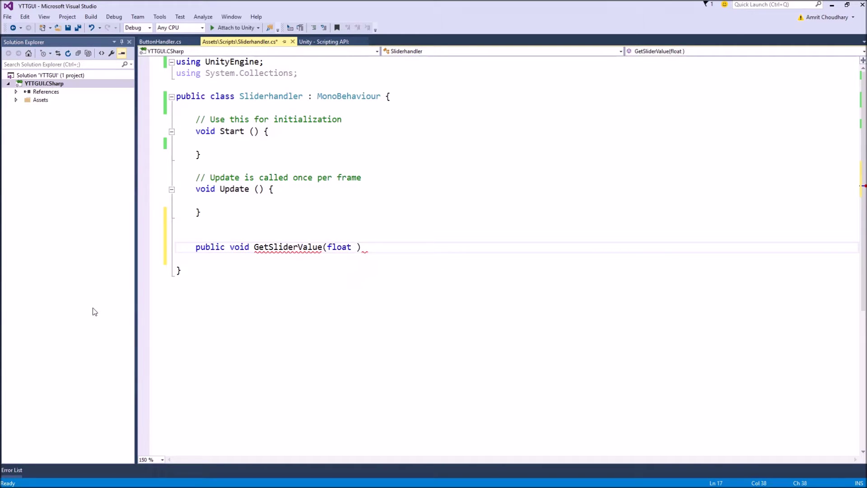
text(iput)
key(Left)
key(Left)
key(Left)
text(n)
key(Right)
key(Right)
text({)
key(Return)
key(ctrl+s)
Add a Debug.Log call inside the body of GetSliderValue.
text(Deb)
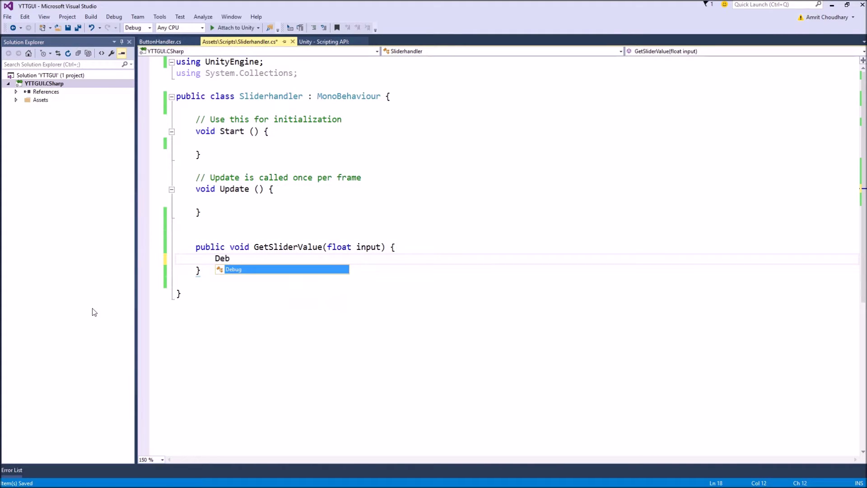
text(ug.Log)
key(Tab)
text(()
key(Right)
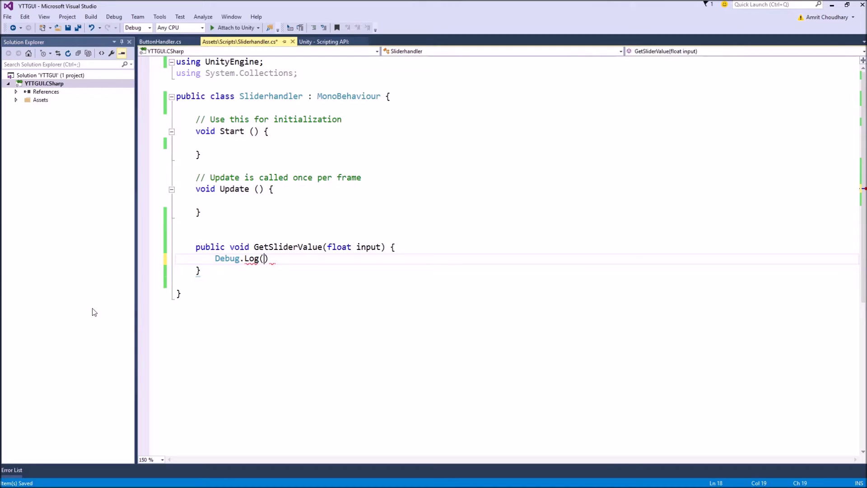
Write the log message "The Slider value is : " followed by a plus sign as the Debug.Log argument.
text(")
text(The S")
text(liver c)
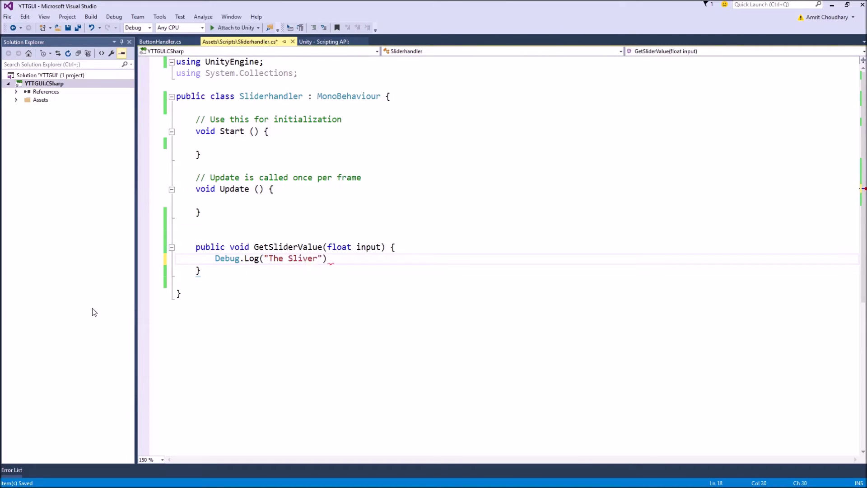
key(BackSpace)
key(BackSpace)
key(BackSpace)
key(BackSpace)
key(BackSpace)
text(der value is : " +)
key(Left)
key(Left)
key(Left)
key(Left)
key(Right)
key(Right)
key(Right)
Append input.ToString() to the log message, finish the statement with a semicolon, and save the script.
text(input.tos)
key(Tab)
text(()))
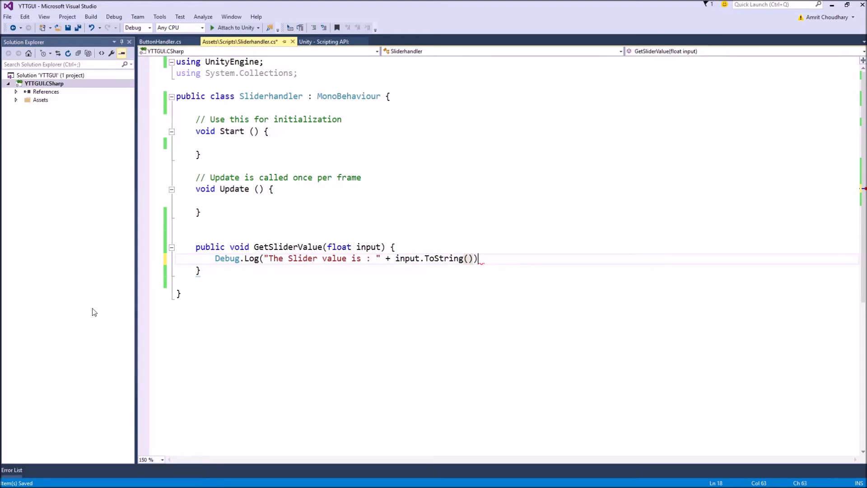
text(;)
key(ctrl+s)
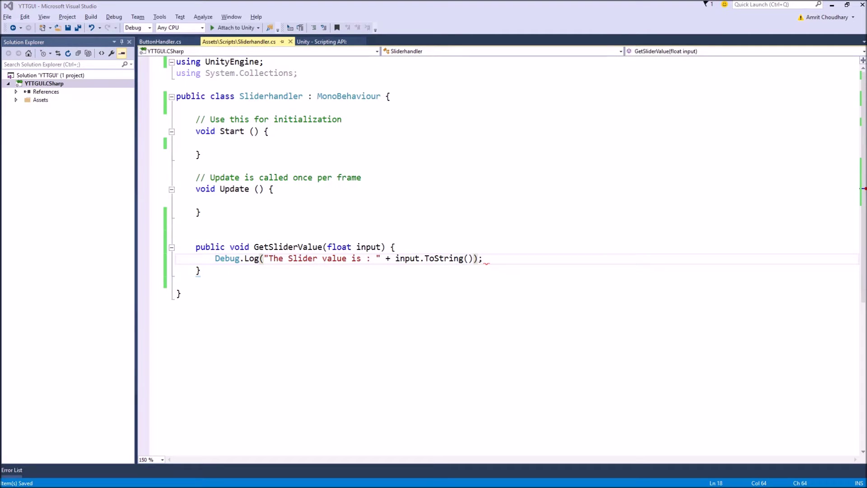
Switch to Unity and add an empty entry to the Slider's On Value Changed event.
key(alt+Tab)
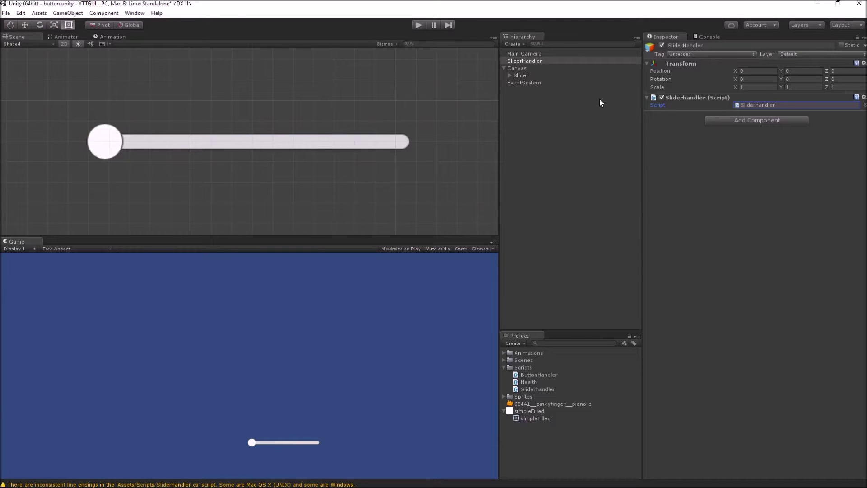
click(565, 91)
click(548, 61)
click(545, 75)
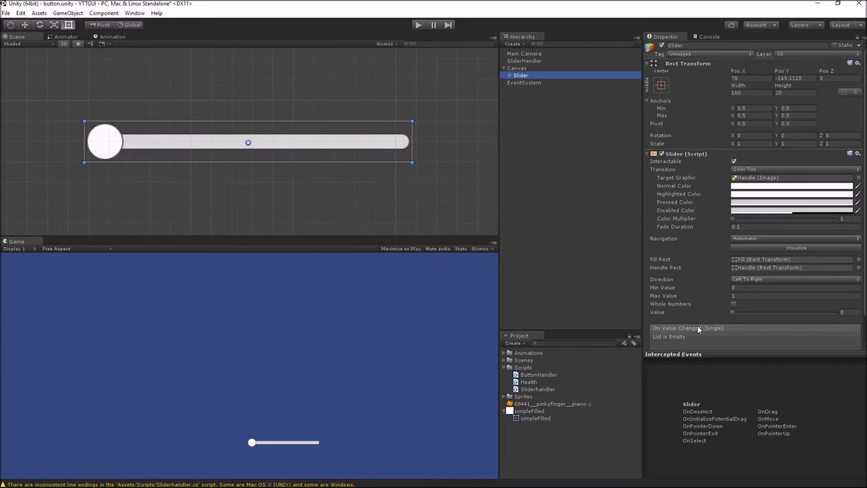
scroll(702, 325, down, 2)
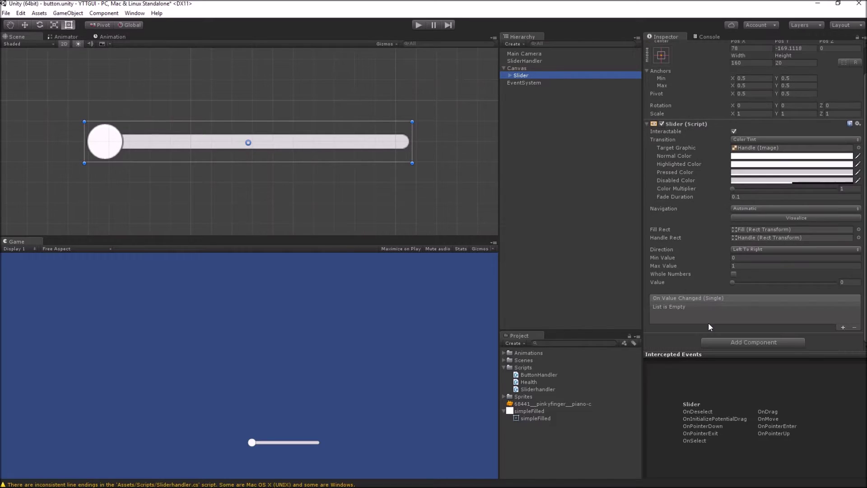
click(843, 327)
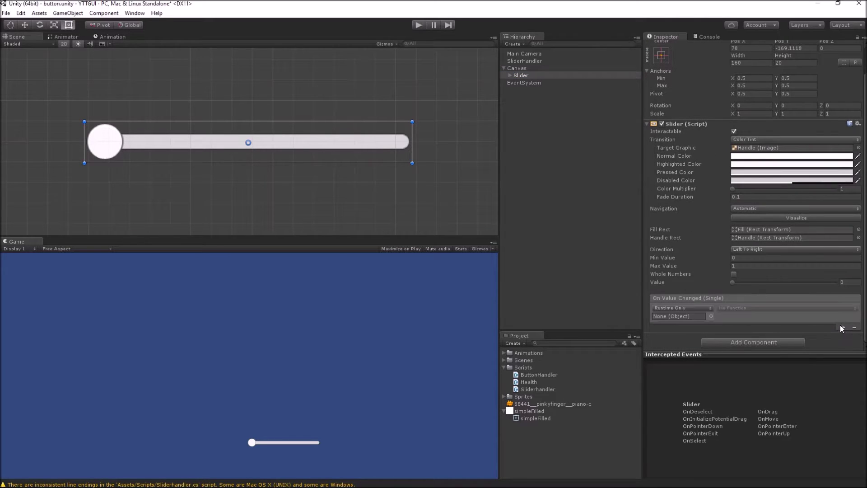
Assign the SliderHandler object to the On Value Changed entry and choose Sliderhandler's dynamic float function GetSliderValue.
click(527, 61)
drag(667, 312, 674, 317)
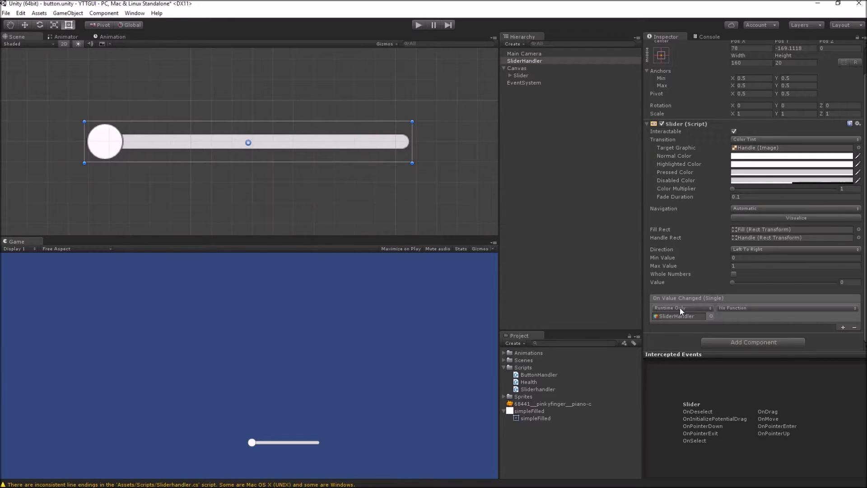
click(759, 307)
mouse_move(750, 351)
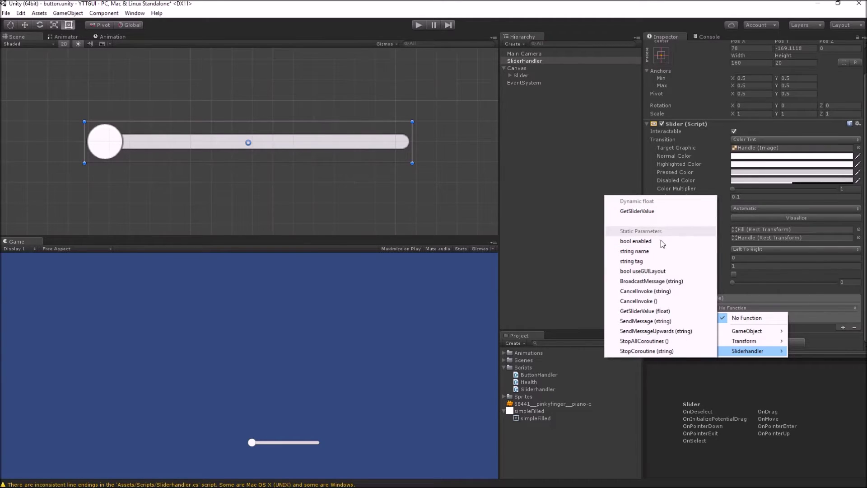
click(642, 211)
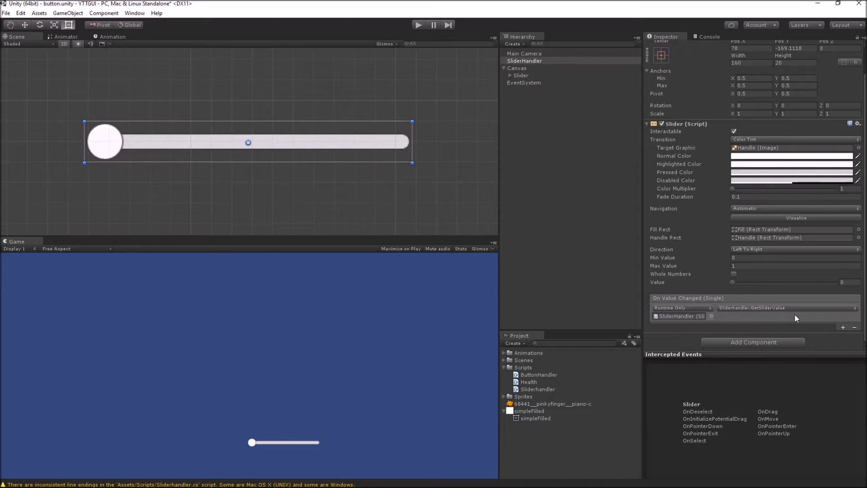
Run the scene with the Console shown and slide the handle to about 0.45 to check the logged slider values.
click(524, 61)
click(419, 26)
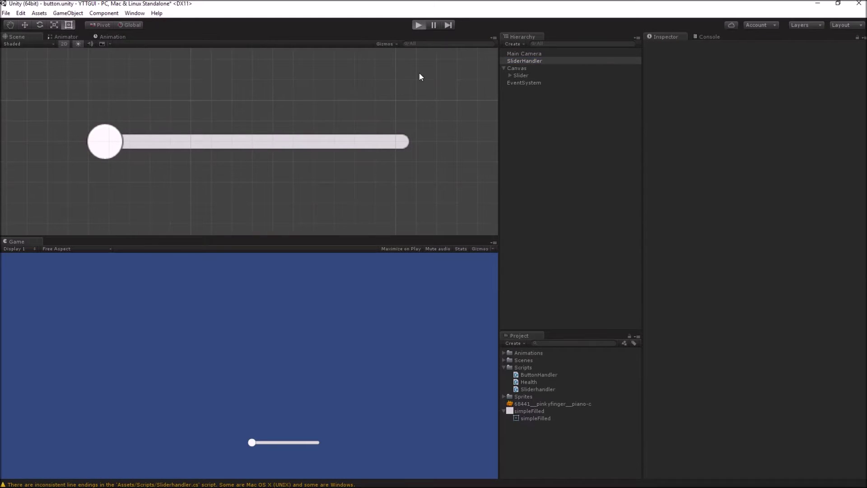
click(708, 36)
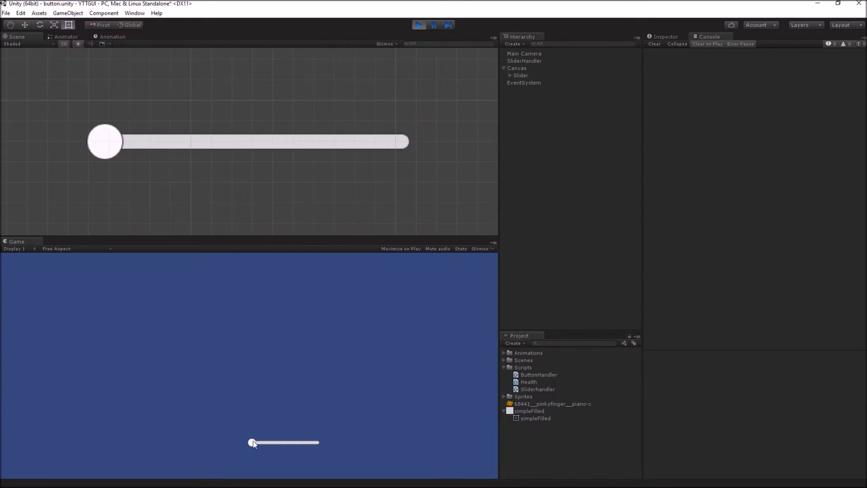
drag(252, 441, 280, 442)
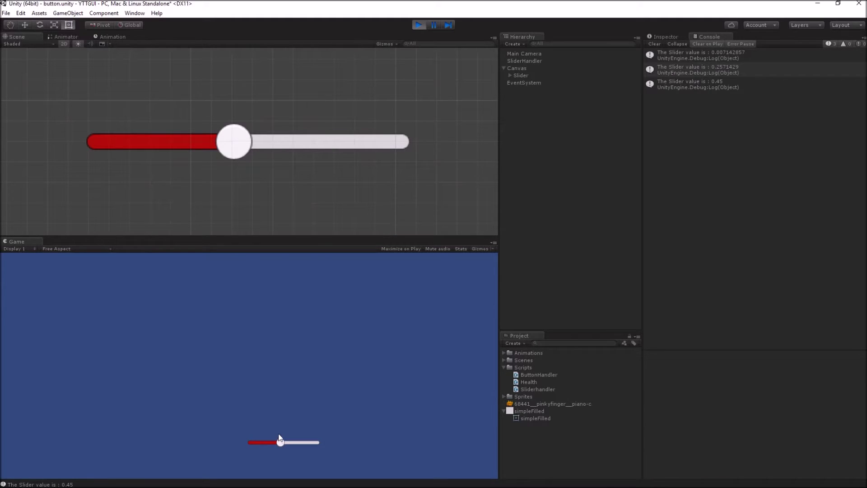
click(692, 86)
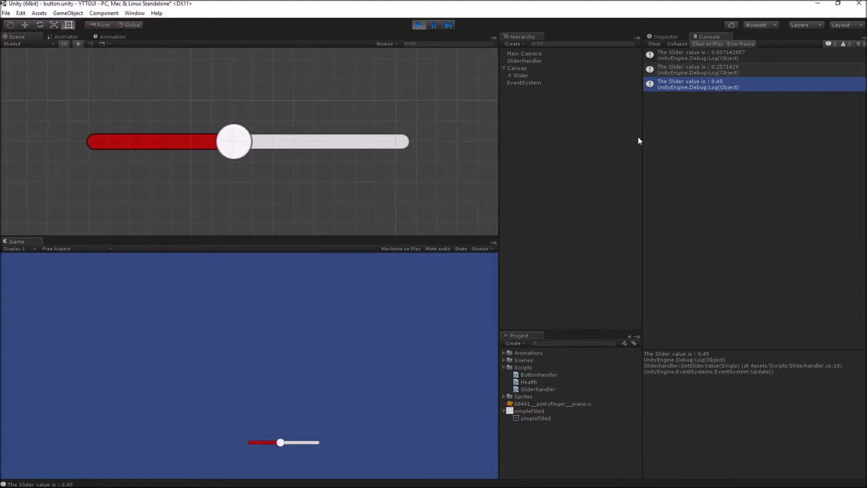
Compare the Slider component's Value with the last message logged in the Console.
click(526, 82)
click(525, 75)
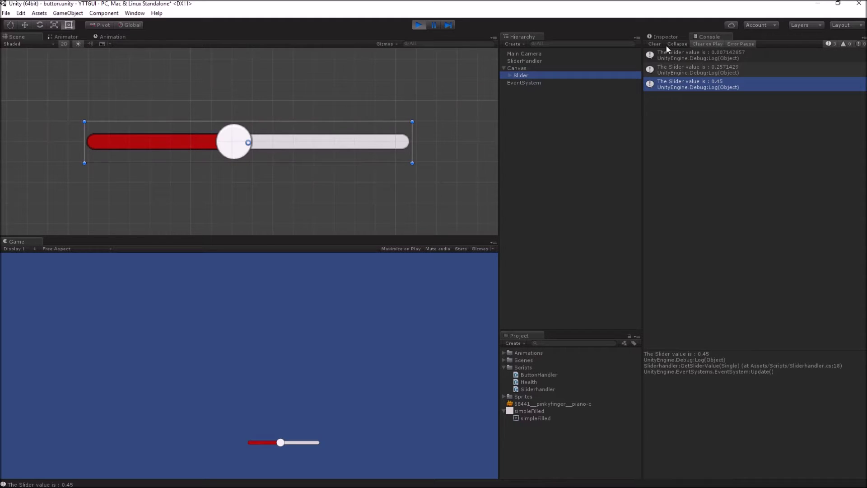
click(670, 38)
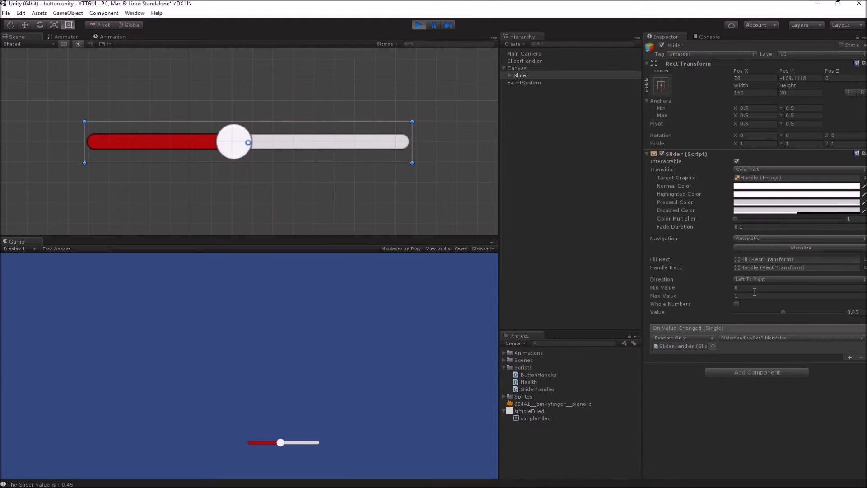
click(704, 37)
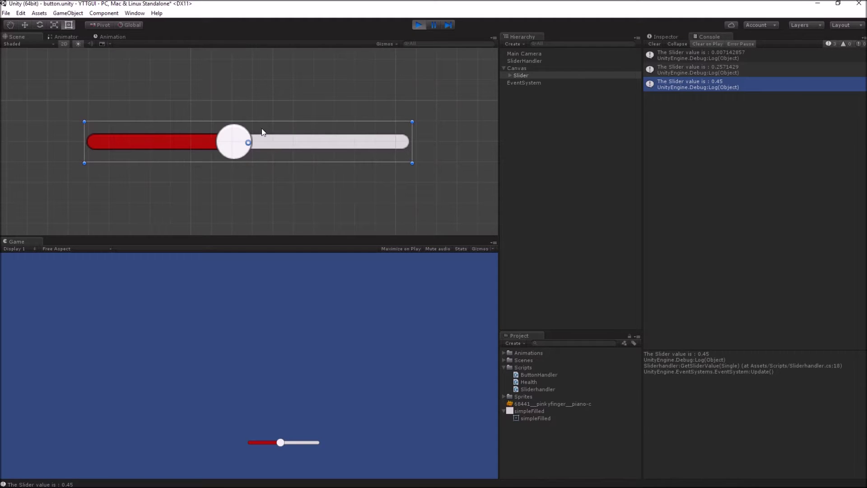
Set the running slider's Min Value to 10 and its Max Value to 20.
click(661, 37)
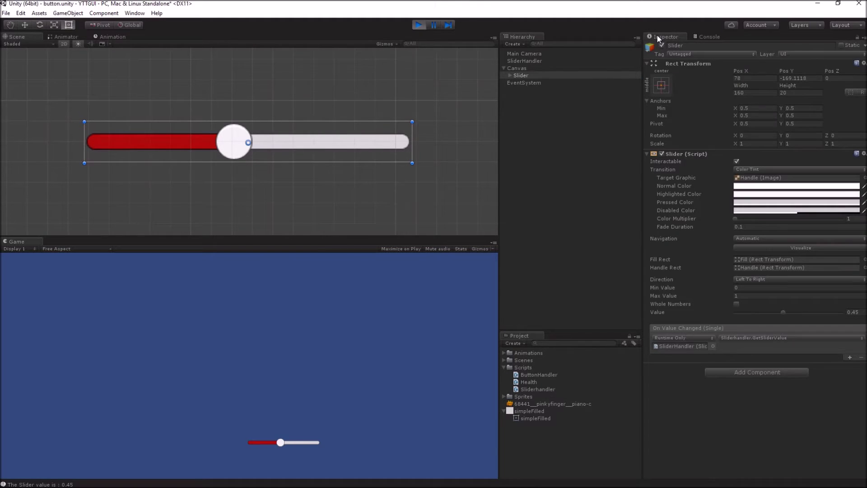
click(752, 288)
text(10)
click(763, 296)
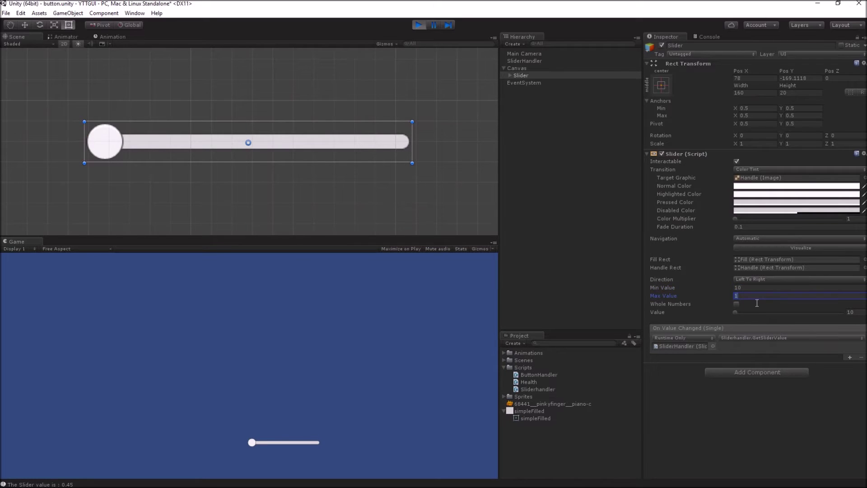
text(20)
Slide the running slider's handle to its maximum and examine the last logged value in the Console.
click(253, 442)
drag(253, 441, 283, 443)
click(708, 36)
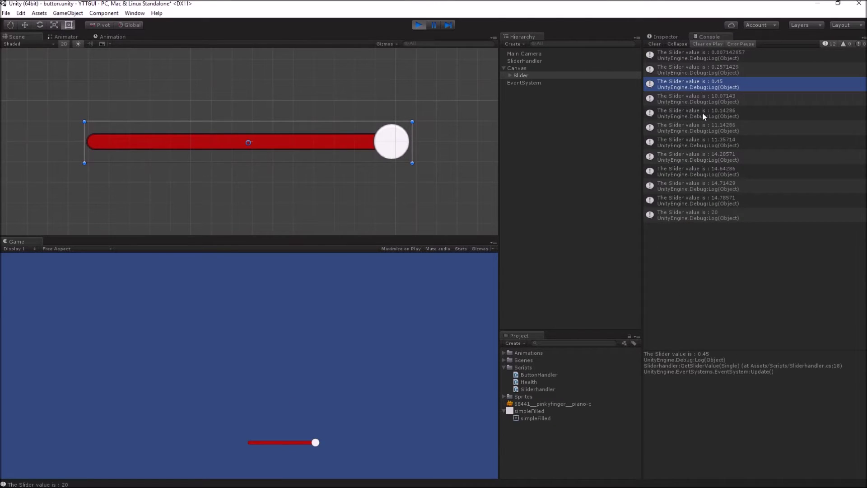
click(701, 216)
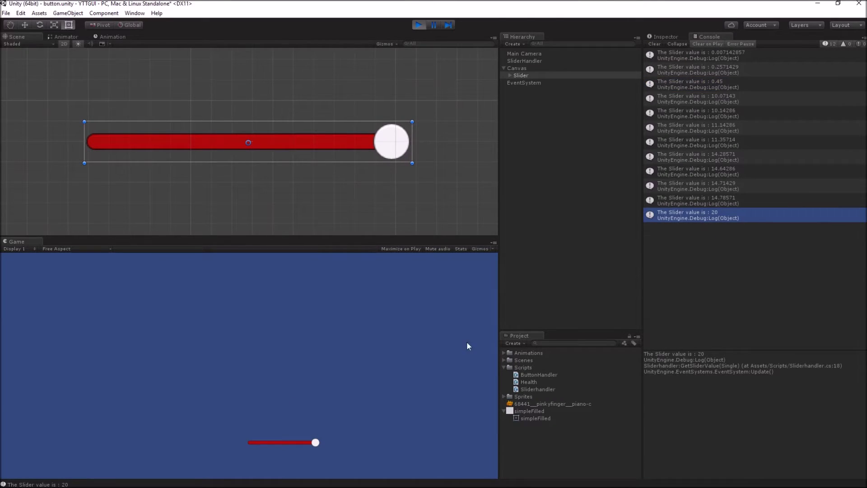
Slide the running slider's handle back to about 17.8 and stop the scene.
mouse_move(309, 445)
mouse_down()
mouse_move(293, 443)
mouse_move(306, 442)
mouse_up()
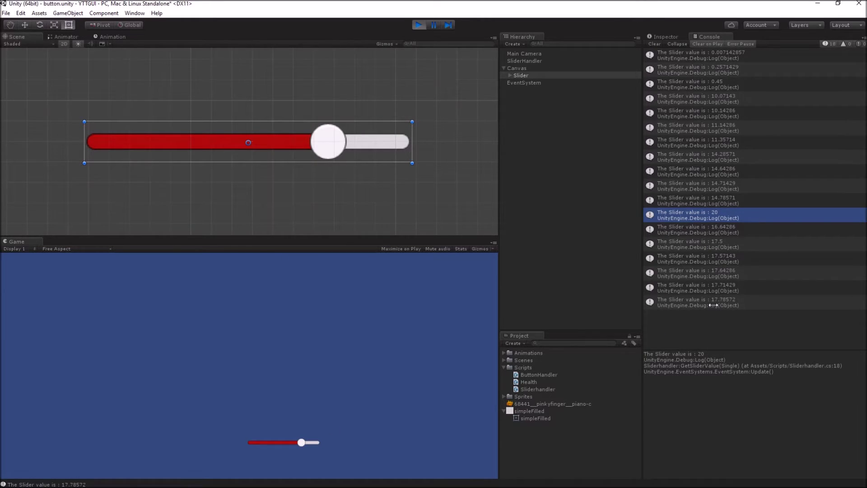
click(419, 25)
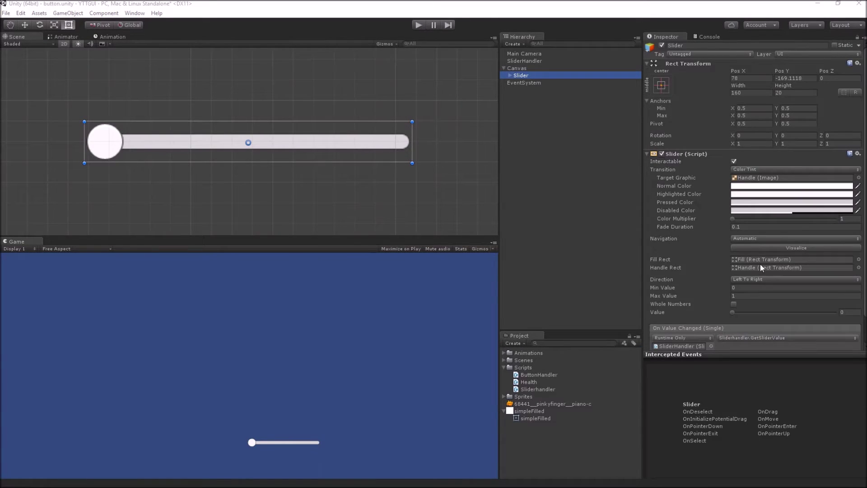
Set the Slider component's Min Value to 10 and its Max Value to 20 outside play mode.
click(742, 288)
text(10)
click(753, 294)
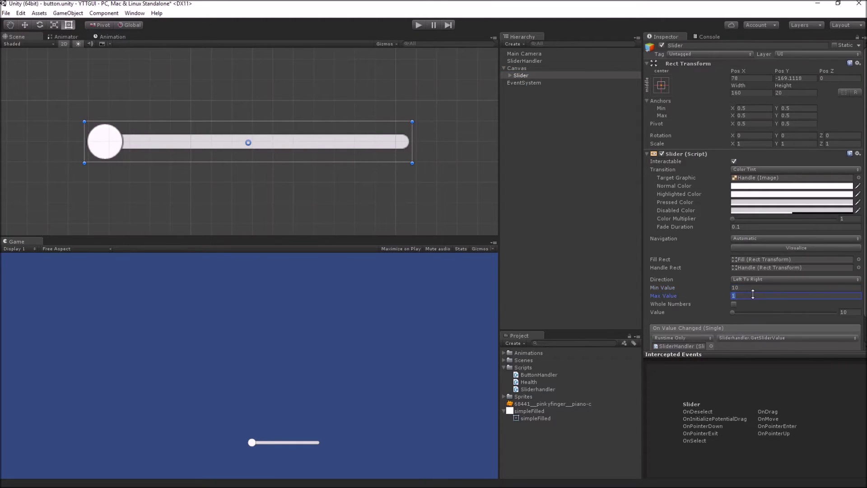
text(20)
Run the scene with the Console shown and slide the handle to about 16.4 to check the logged values.
key(ctrl+p)
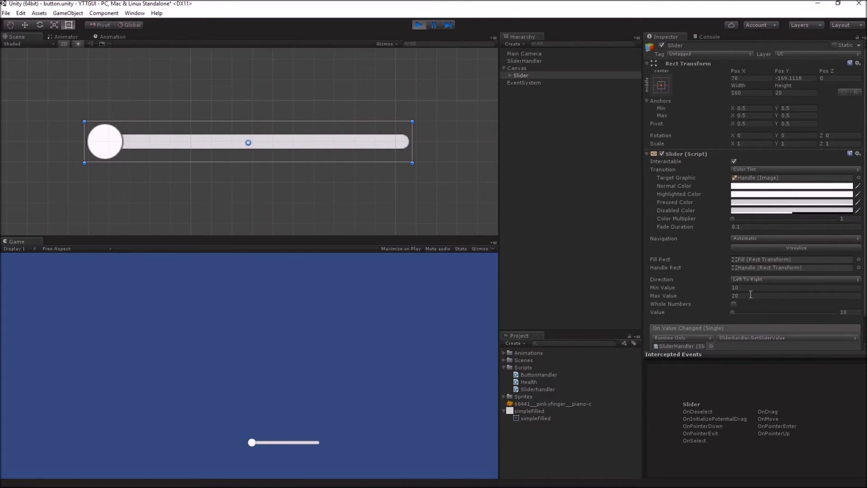
click(712, 36)
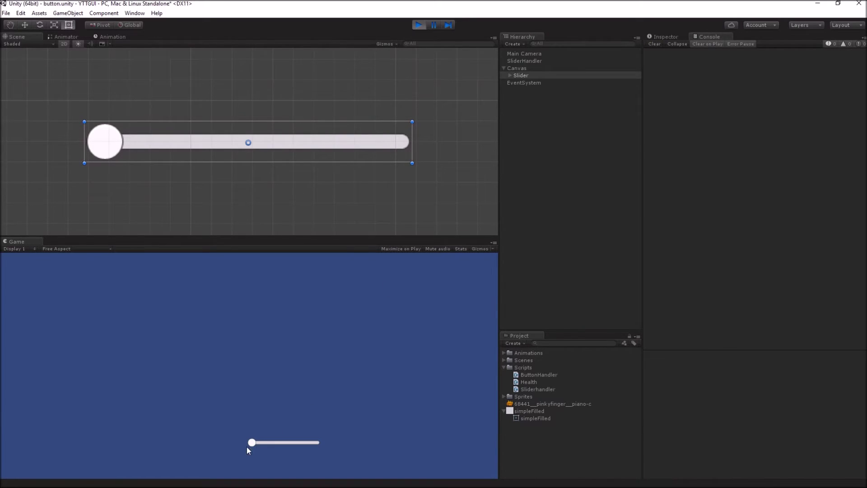
click(276, 443)
drag(282, 443, 293, 443)
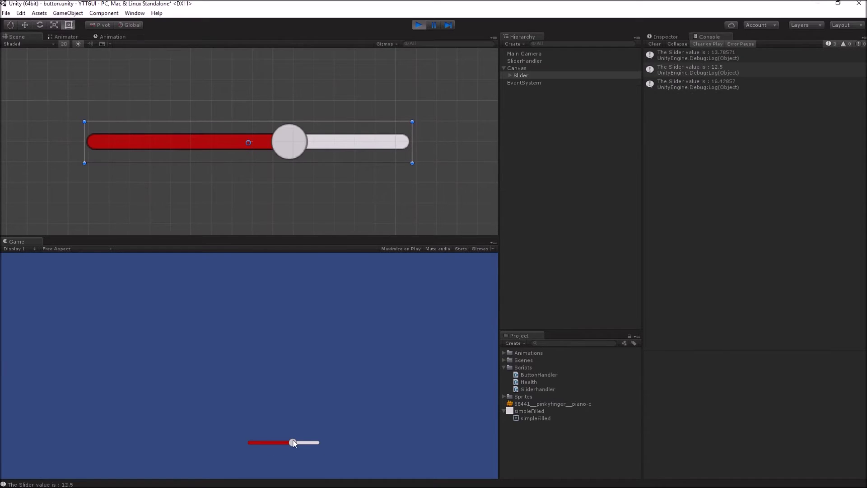
Enable Whole Numbers on the running slider, slide its handle to 20 while watching the Console, and stop the scene.
click(674, 36)
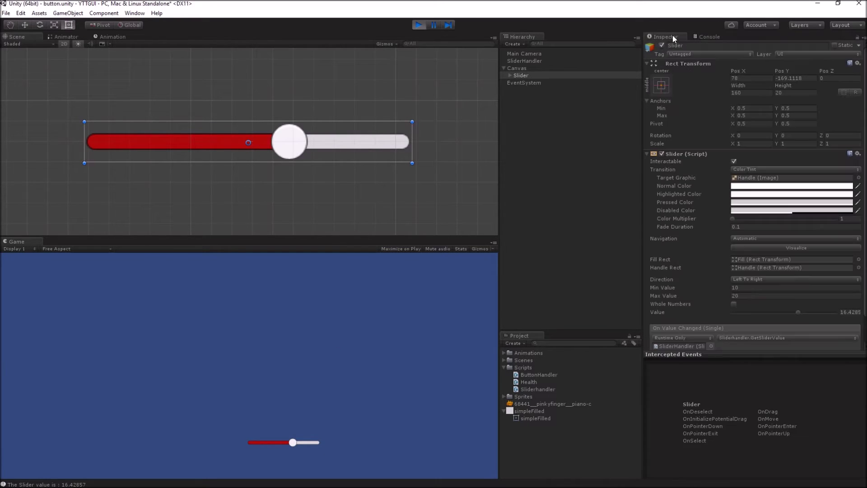
click(734, 304)
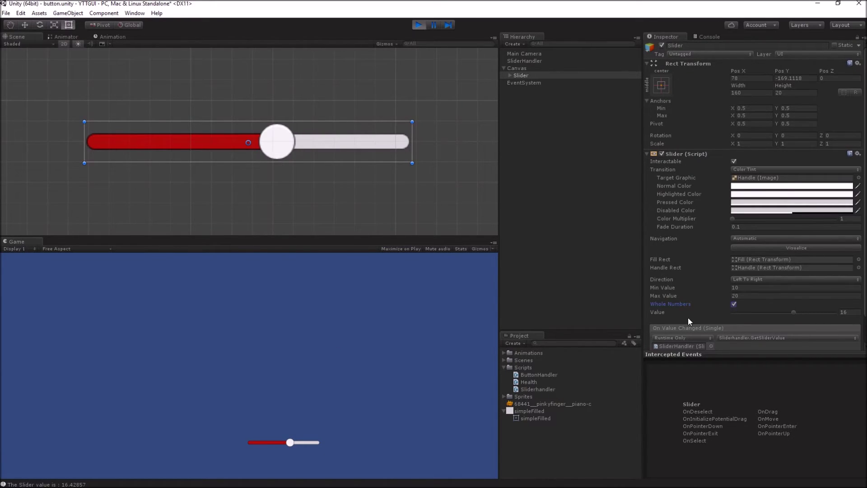
click(708, 37)
drag(293, 447, 355, 435)
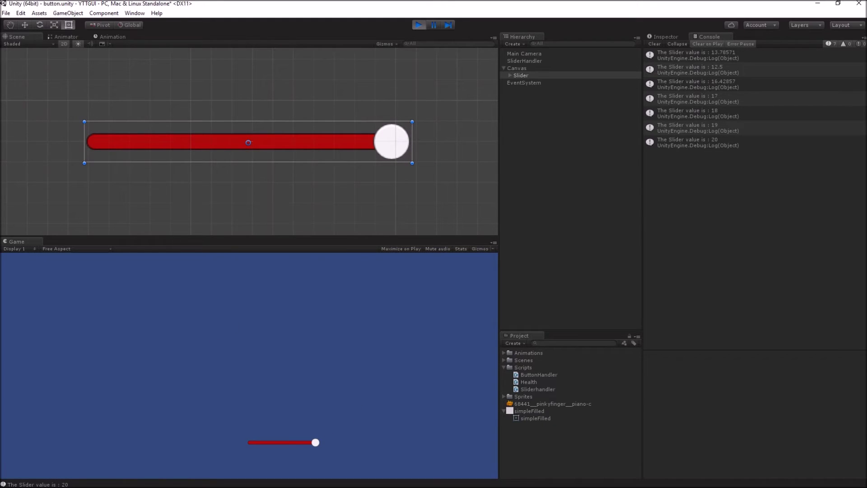
key(ctrl+p)
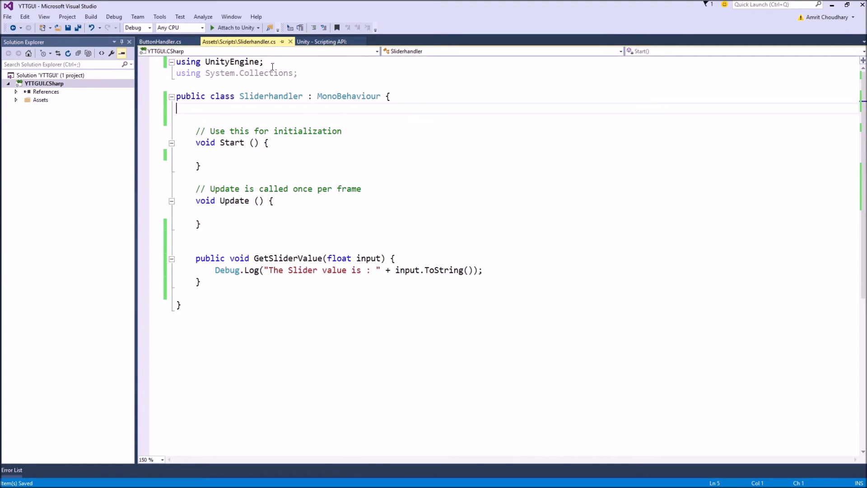
Add "using UnityEngine.UI;" below the UnityEngine directive in Sliderhandler.cs in Visual Studio and save the script.
key(Return)
text(using Uni)
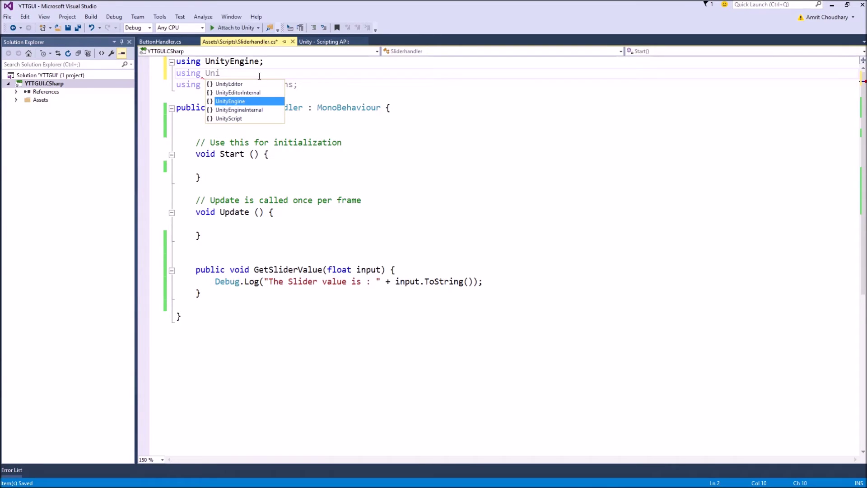
text(tyEngine.UI;)
key(ctrl+s)
Declare the field "public Slider slider;" at the start of the Sliderhandler class and save the script.
key(Down)
key(Down)
key(Down)
key(Down)
key(Return)
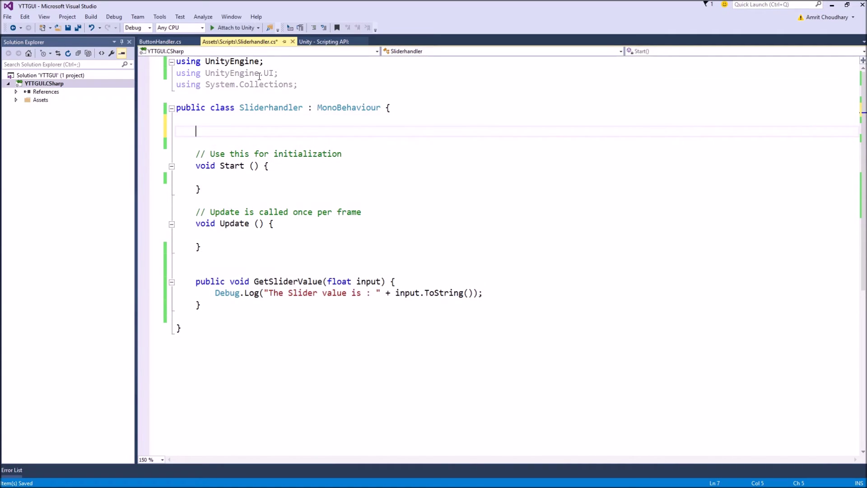
text(u)
text(public Slider s)
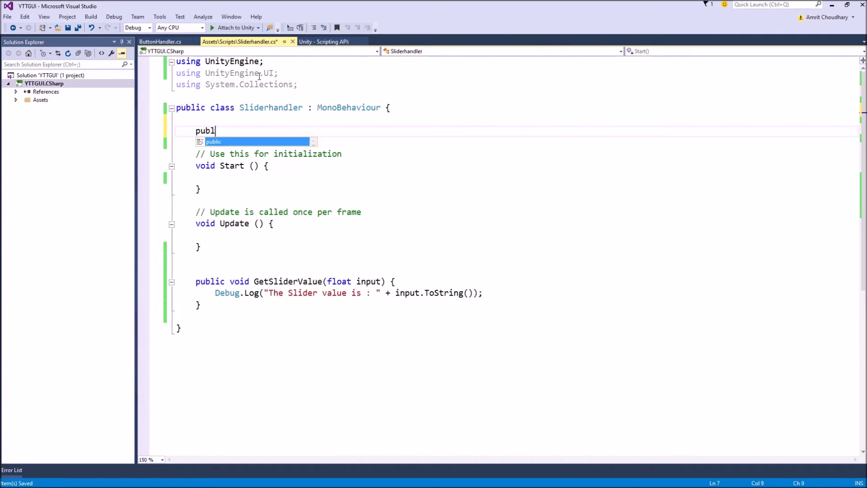
text(lider;)
key(ctrl+s)
Switch to Unity and assign the Canvas's Slider object to the Slider field of SliderHandler's script component.
key(alt+Tab)
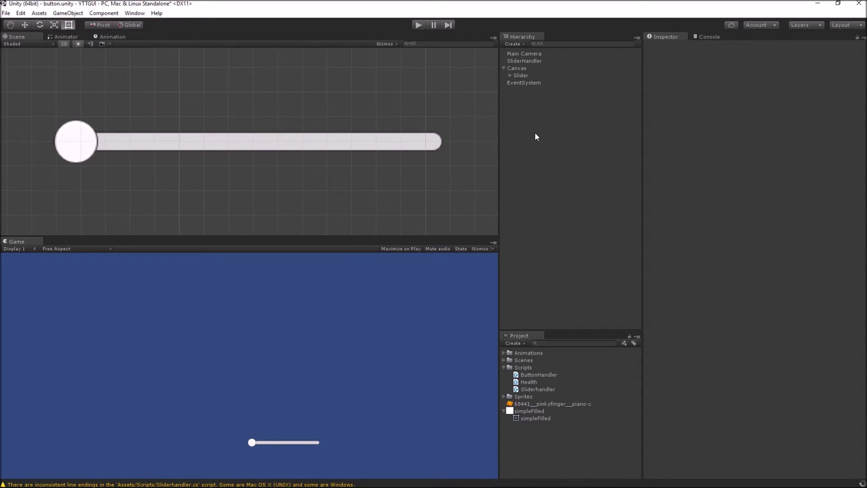
click(540, 62)
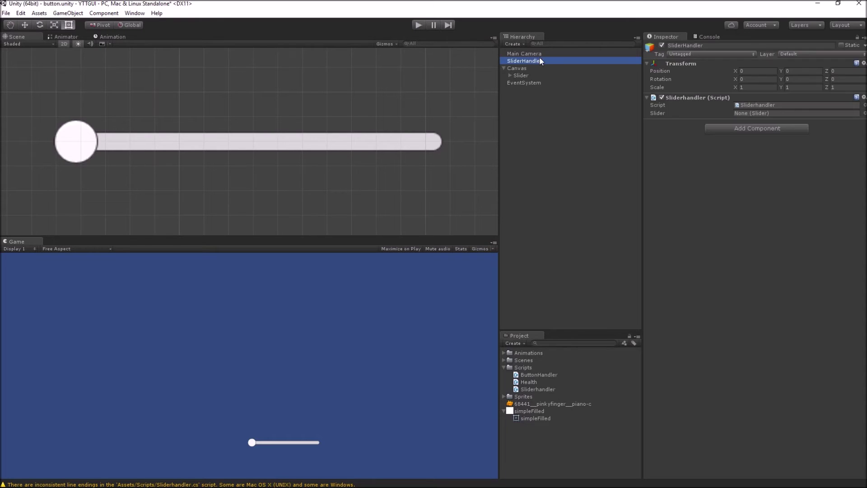
drag(525, 76, 767, 111)
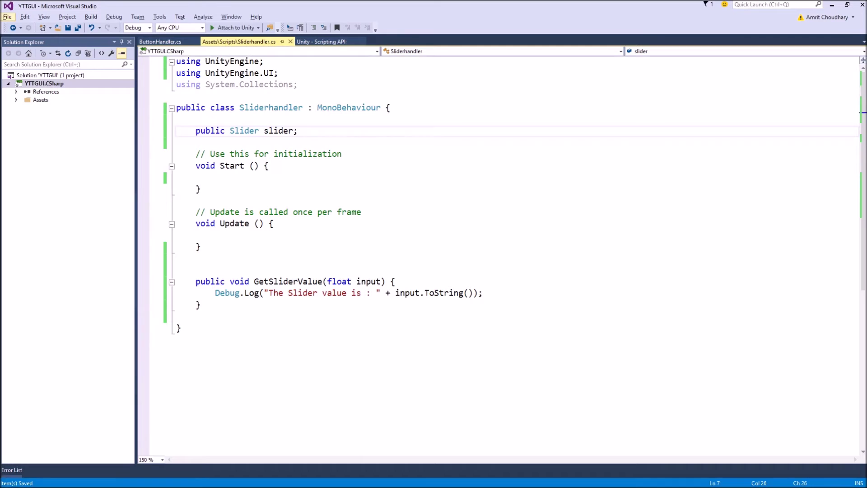
Add "slider.onValueChanged.AddListener(GetSliderValue);" inside the Start method in Visual Studio and save the script.
click(231, 178)
text(slider.on)
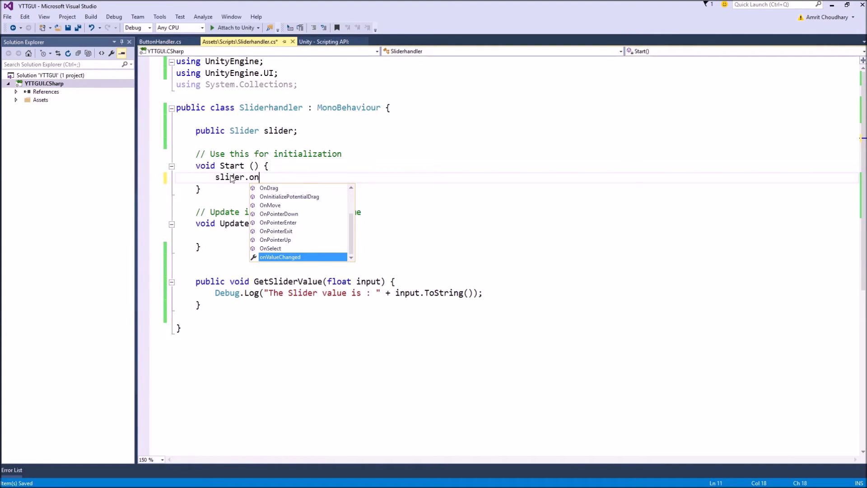
key(Tab)
text(.ad)
key(Tab)
text(()
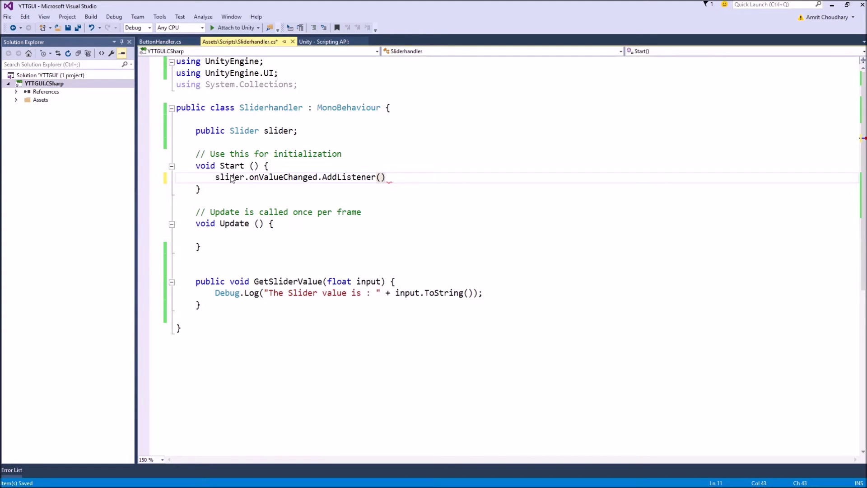
text(Getsli)
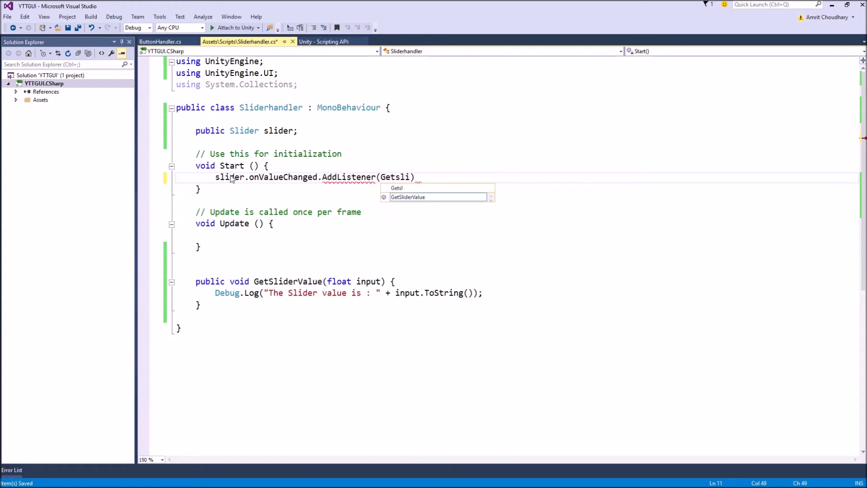
key(Down)
key(Tab)
text(;)
key(ctrl+s)
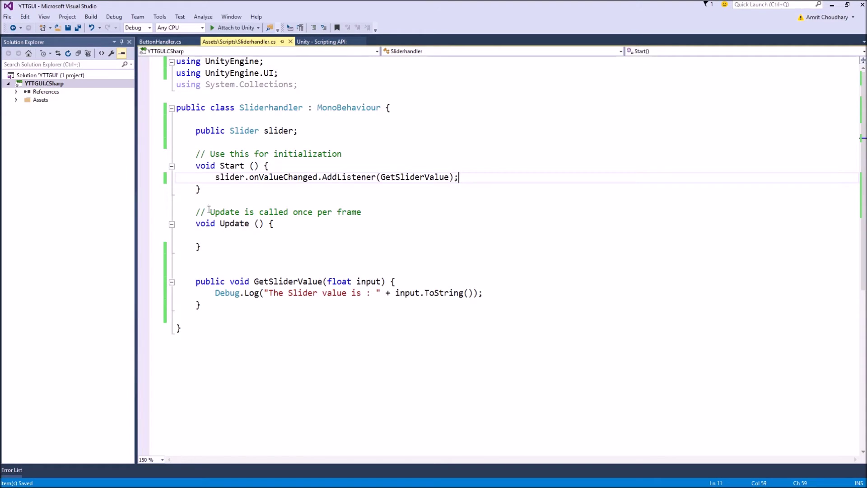
Run the scene in Unity, slide the handle to 20 and back to about 17.7 while watching the Console, and stop it.
key(alt+Tab)
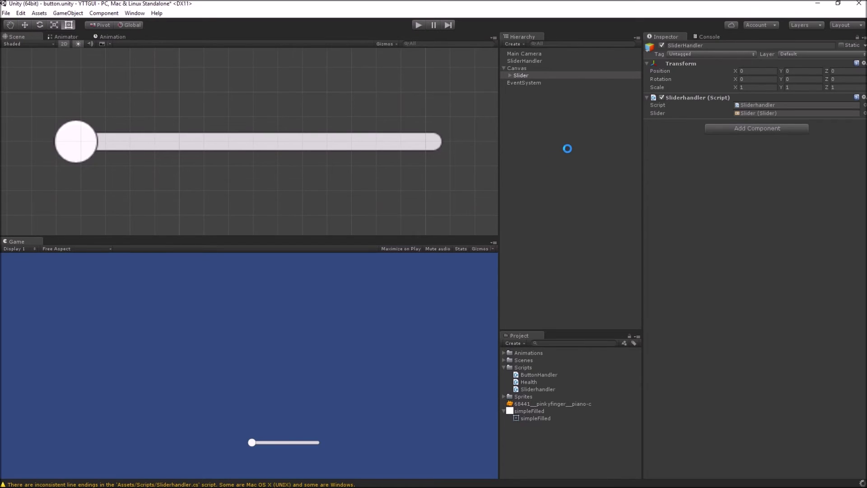
click(419, 24)
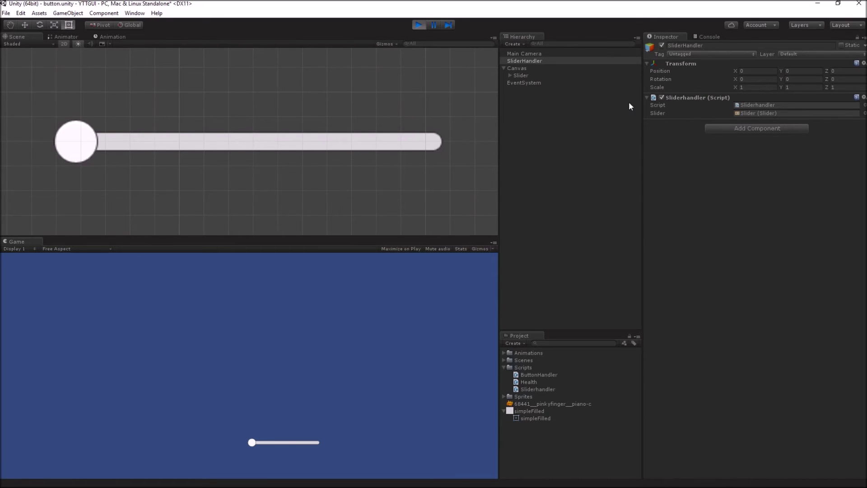
click(707, 36)
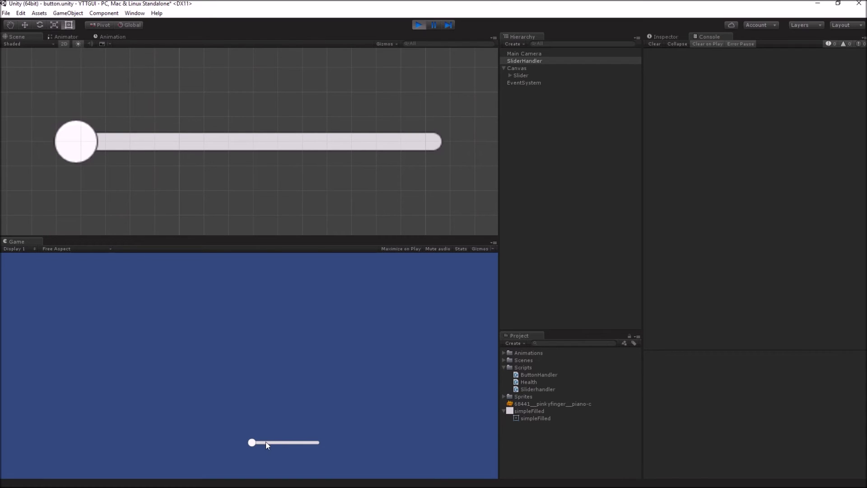
drag(257, 443, 321, 439)
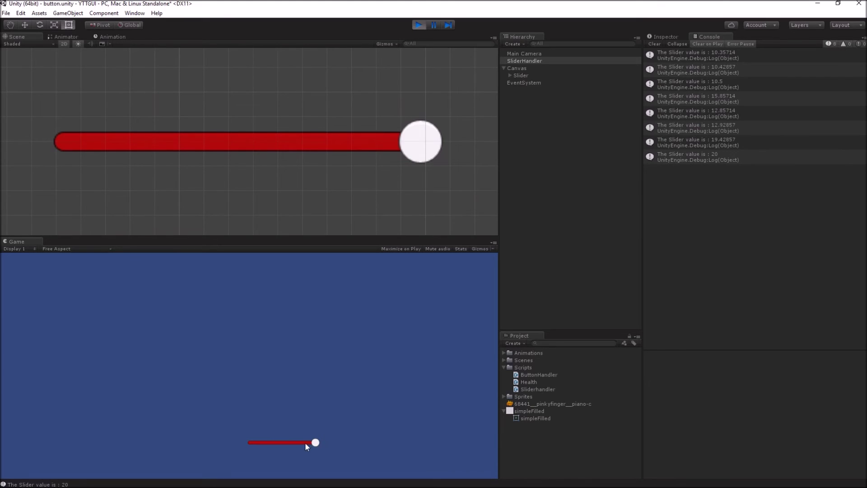
click(309, 442)
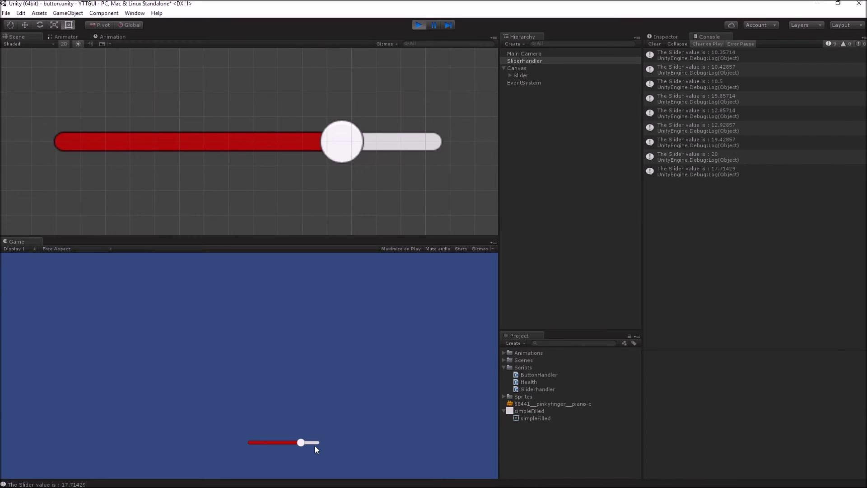
click(415, 26)
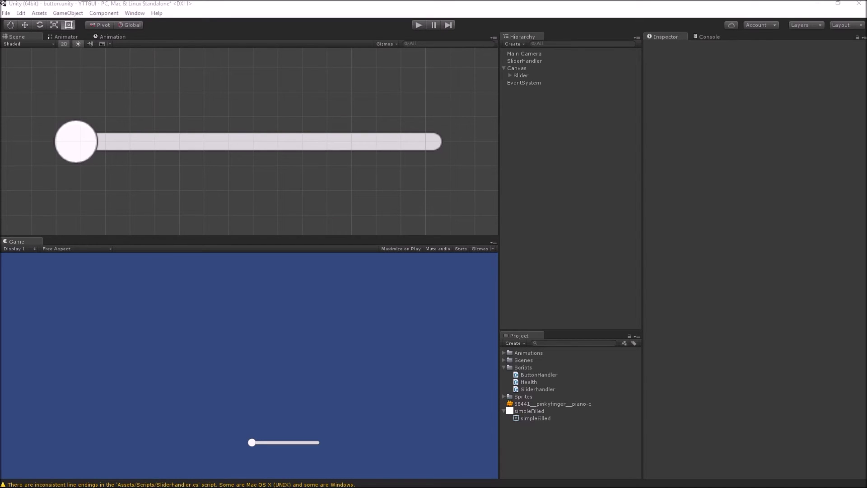
Add "slider.value = 15;" below the AddListener line in the Start method in Visual Studio and save the script.
key(alt+Tab)
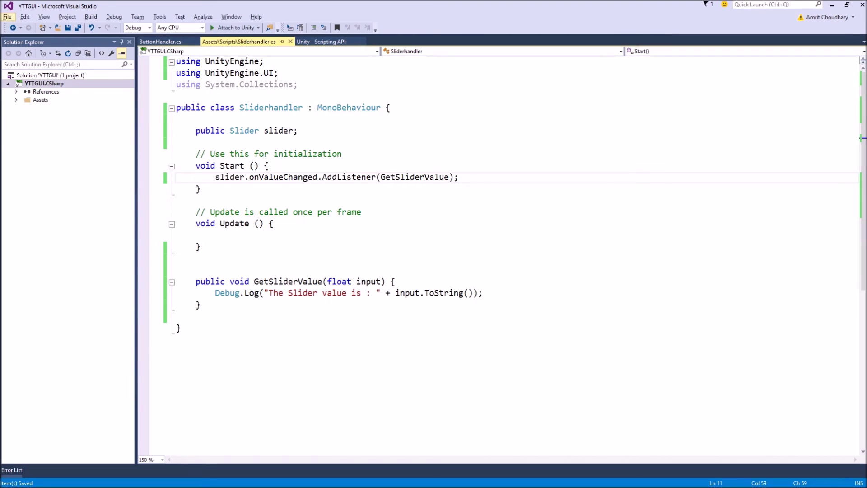
click(481, 181)
key(Return)
text(slider.va)
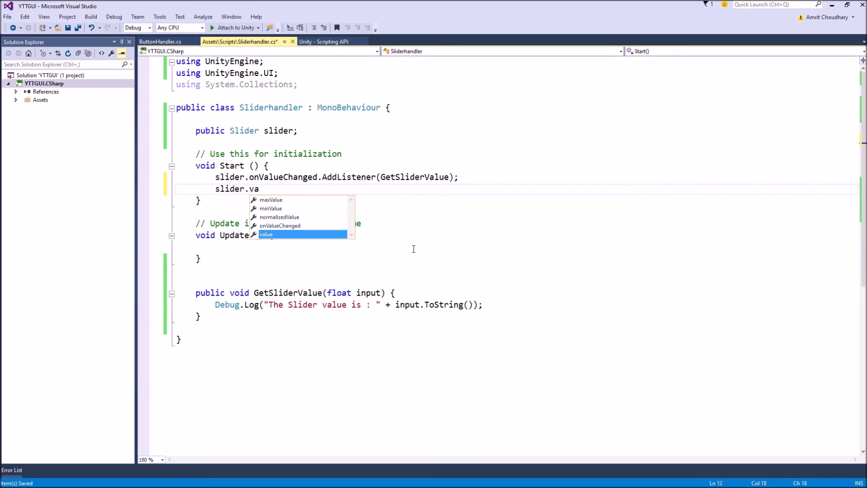
key(Tab)
text(=)
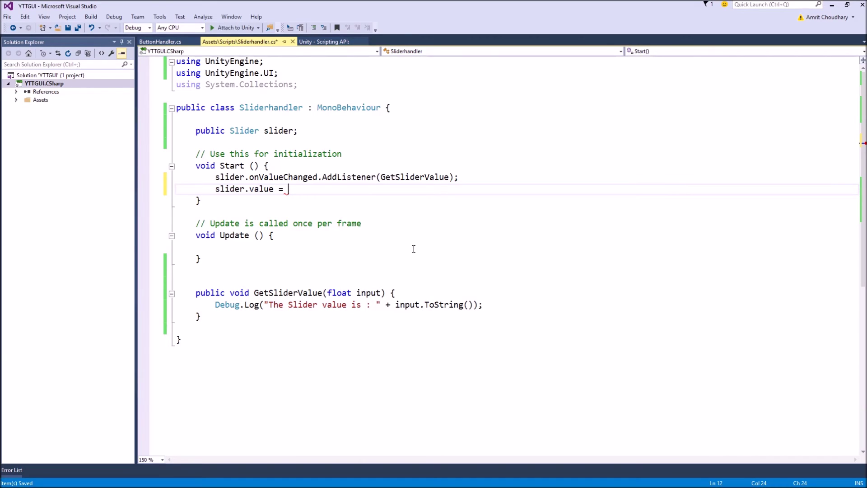
text(15;)
key(ctrl+s)
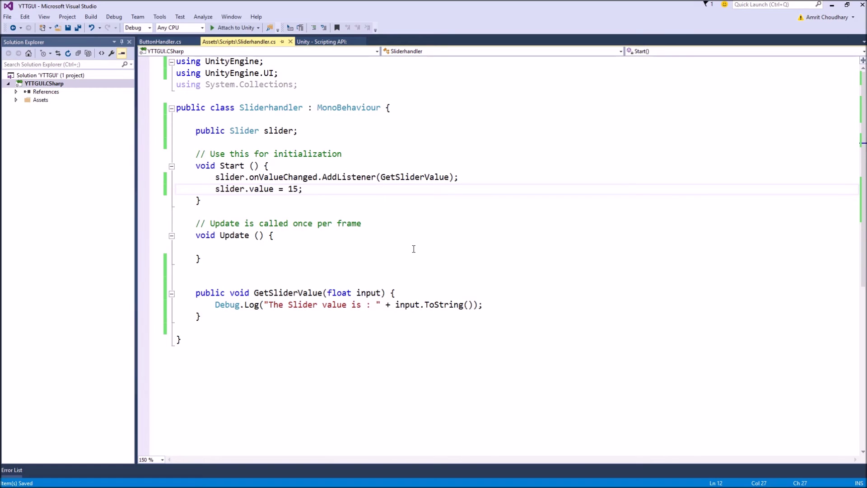
Switch to Unity and run the scene with the Console shown to check the slider's starting value.
key(alt)
key(alt+Tab)
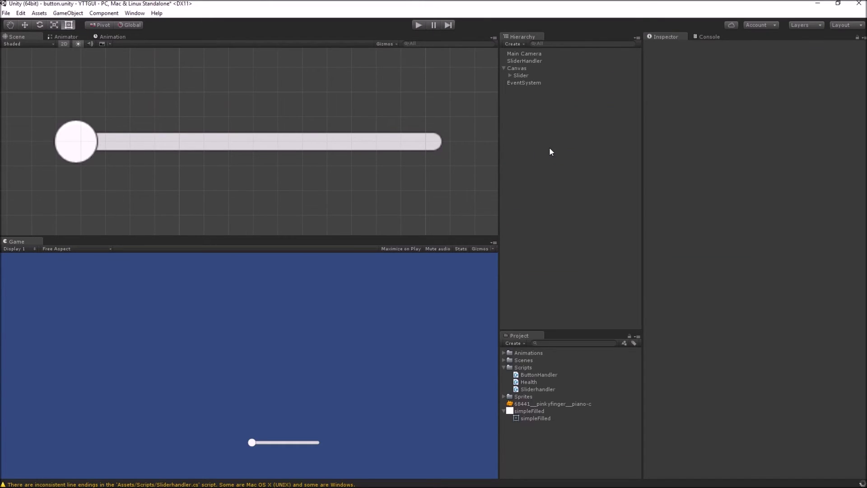
click(418, 25)
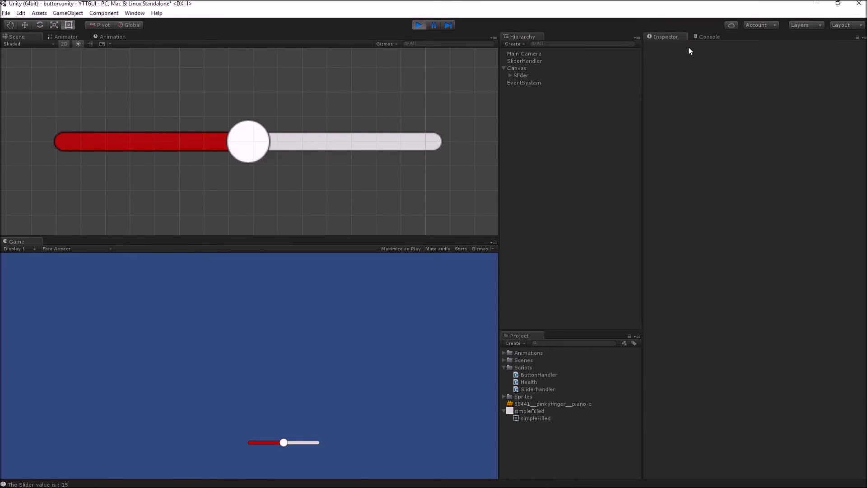
click(709, 36)
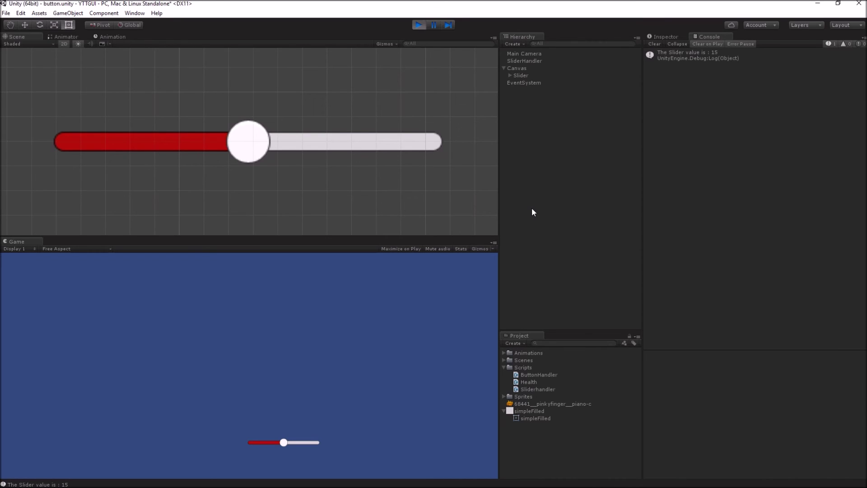
Examine the logged message's details and compare them with the Slider object's Value and On Value Changed list.
click(696, 53)
click(537, 76)
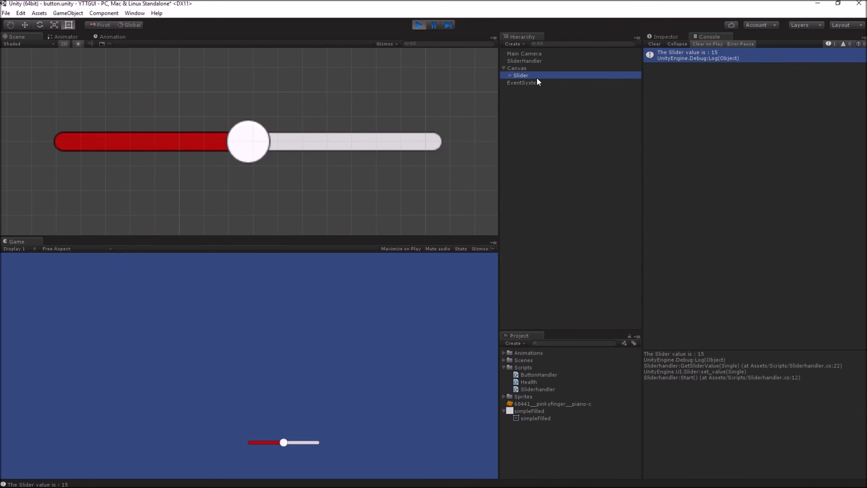
click(662, 37)
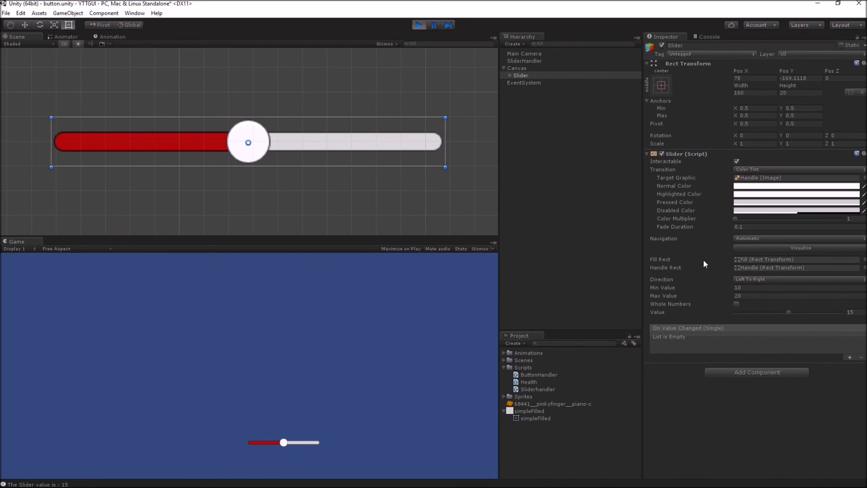
Switch to Visual Studio and add "slider.normalizedValue = 0.6;" below the "slider.value = 15;" line in the Start method.
click(707, 36)
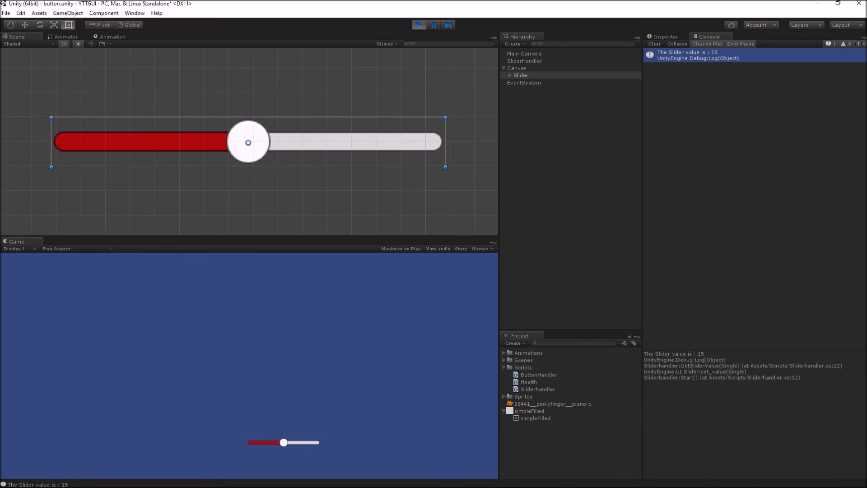
key(alt+Tab)
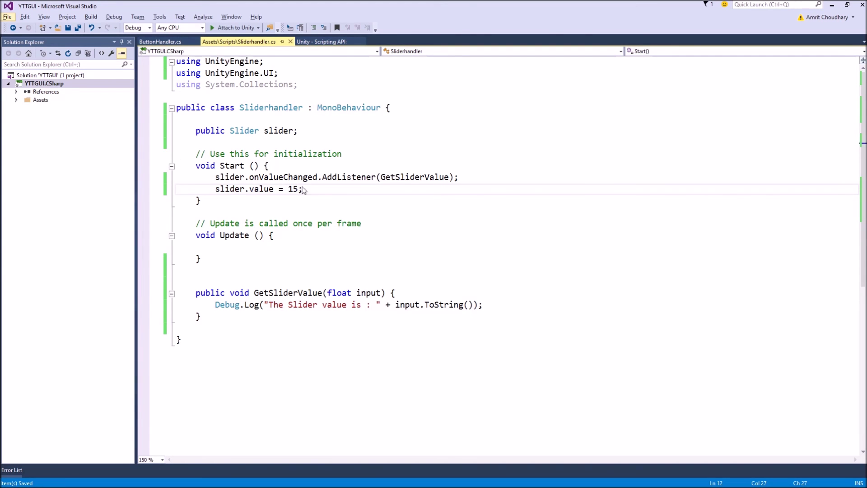
key(Return)
text(sl)
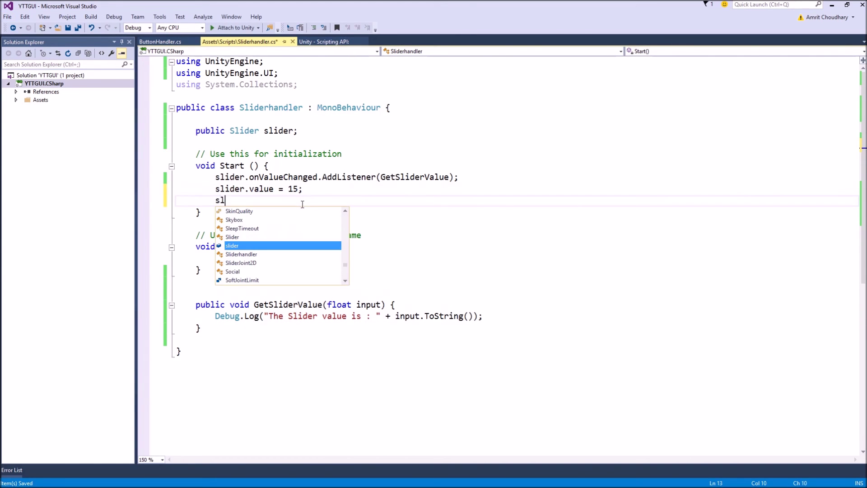
text(ider.normalizedValue )
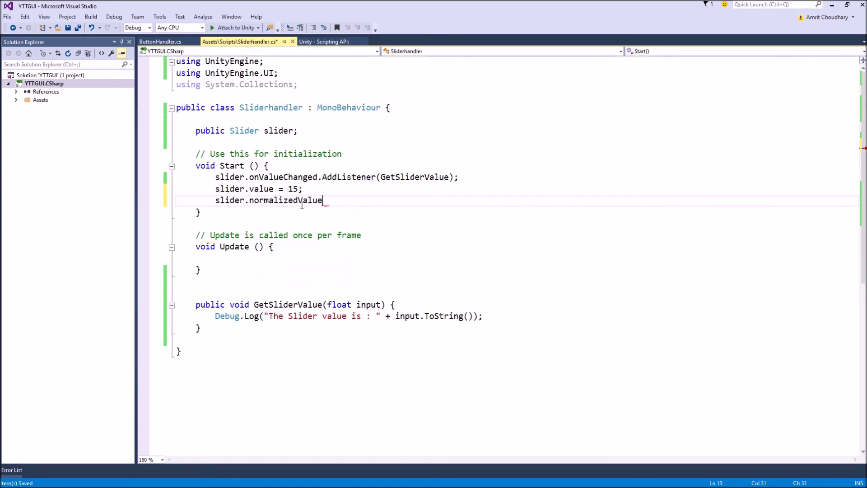
text(=)
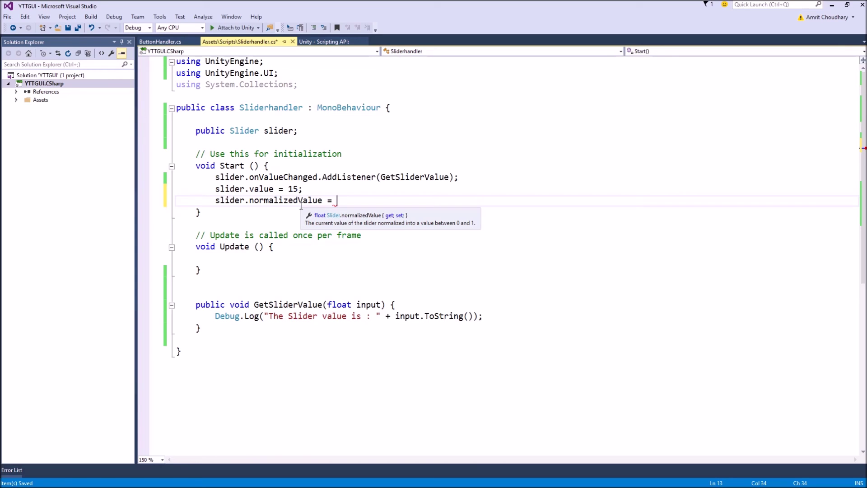
text(0.6)
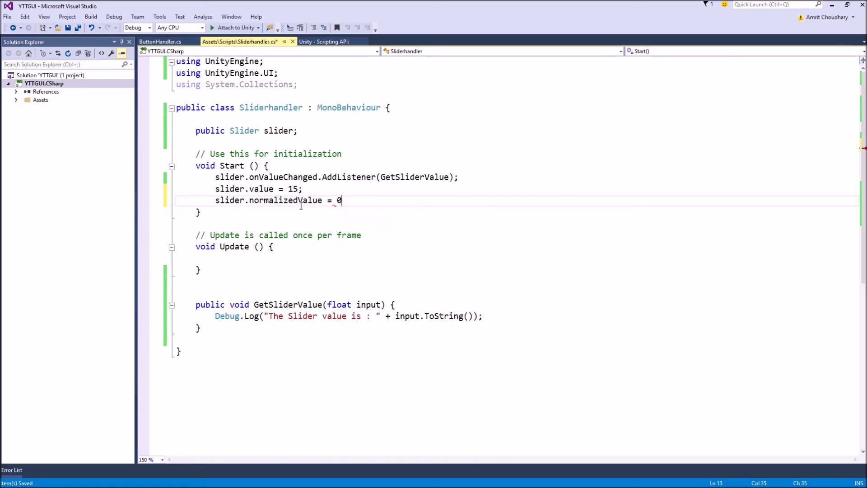
text(;)
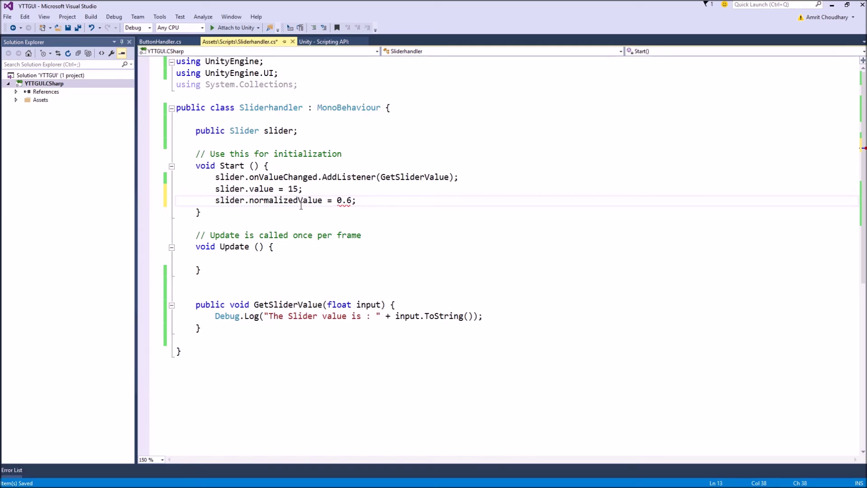